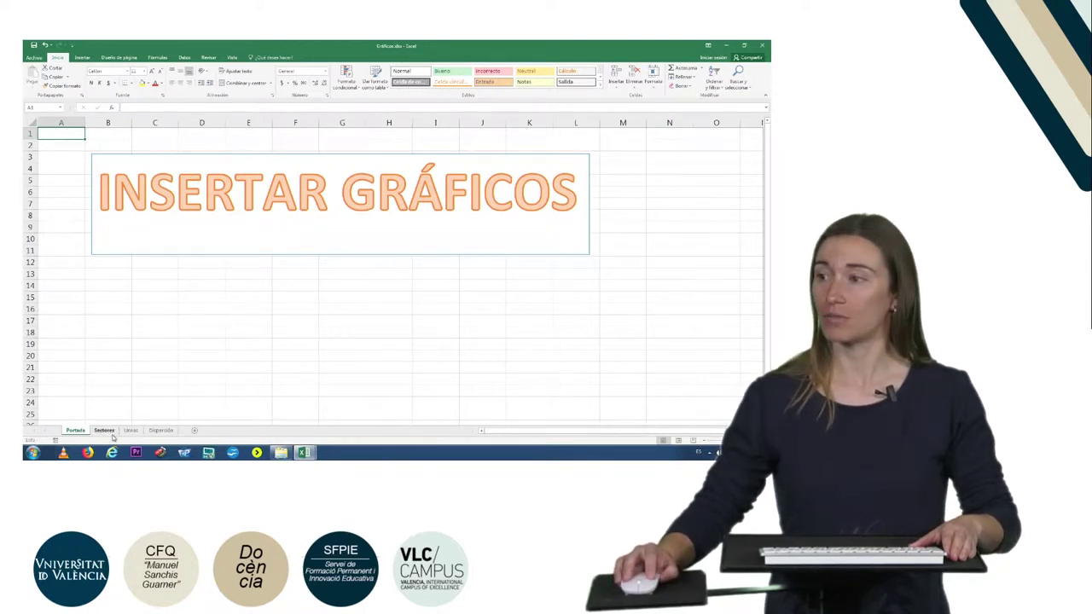
Go to the Sectores sheet and select the Fidelización de usuarios title cell
left_click(104, 431)
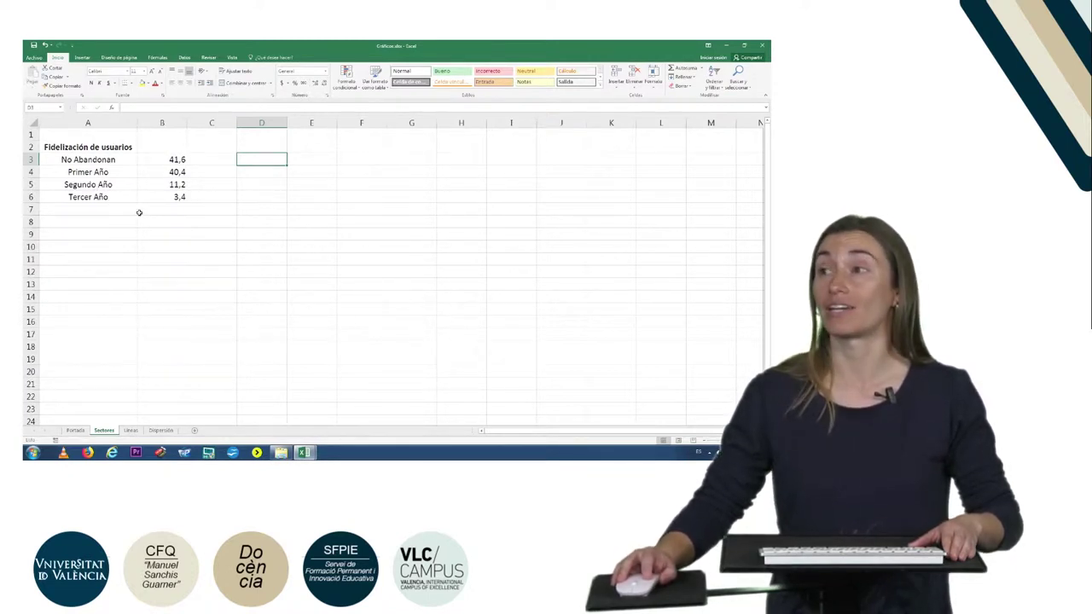
left_click(126, 146)
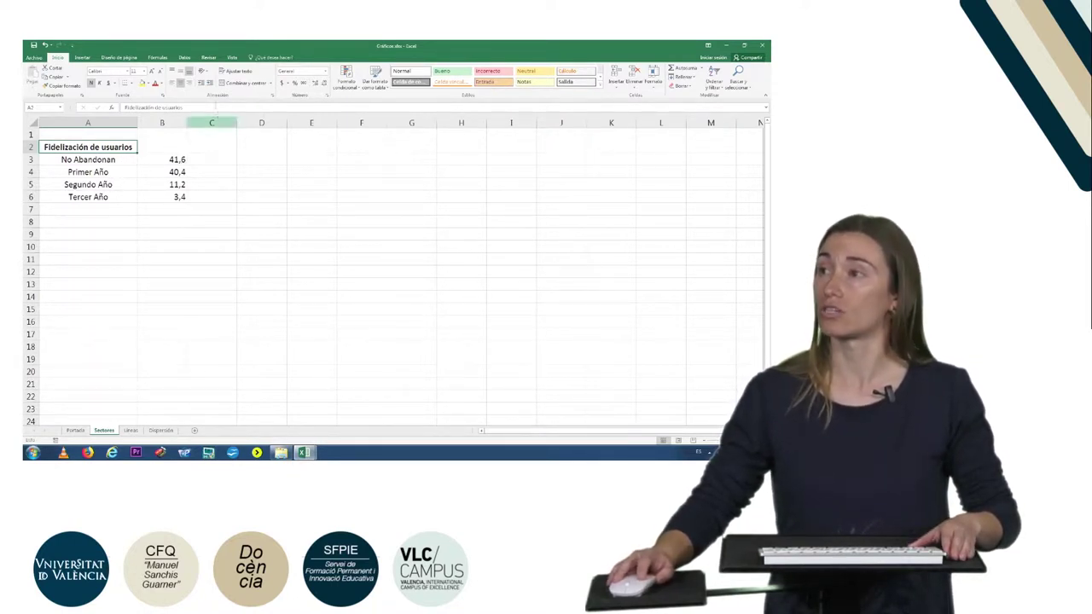
Insert a blank 2D pie chart and move it up beside the Fidelización de usuarios table
left_click(252, 157)
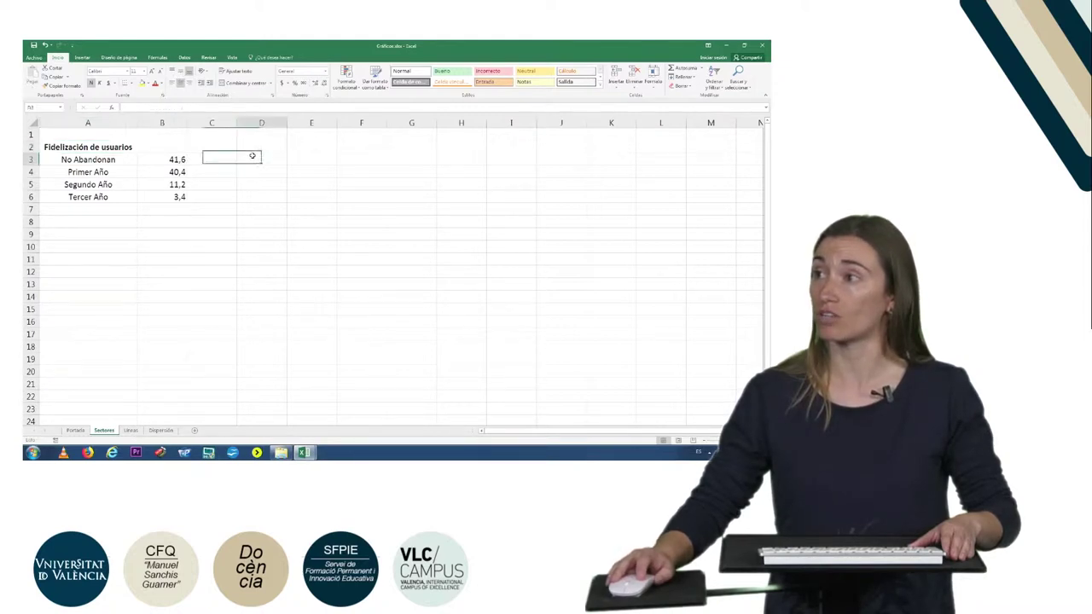
left_click(84, 58)
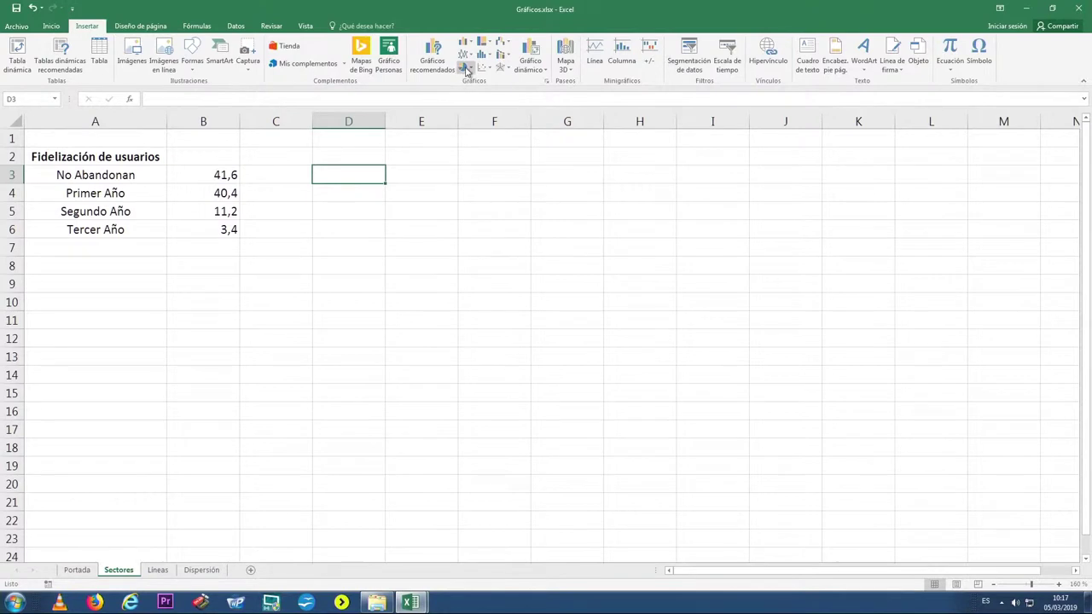
left_click(464, 68)
left_click(474, 104)
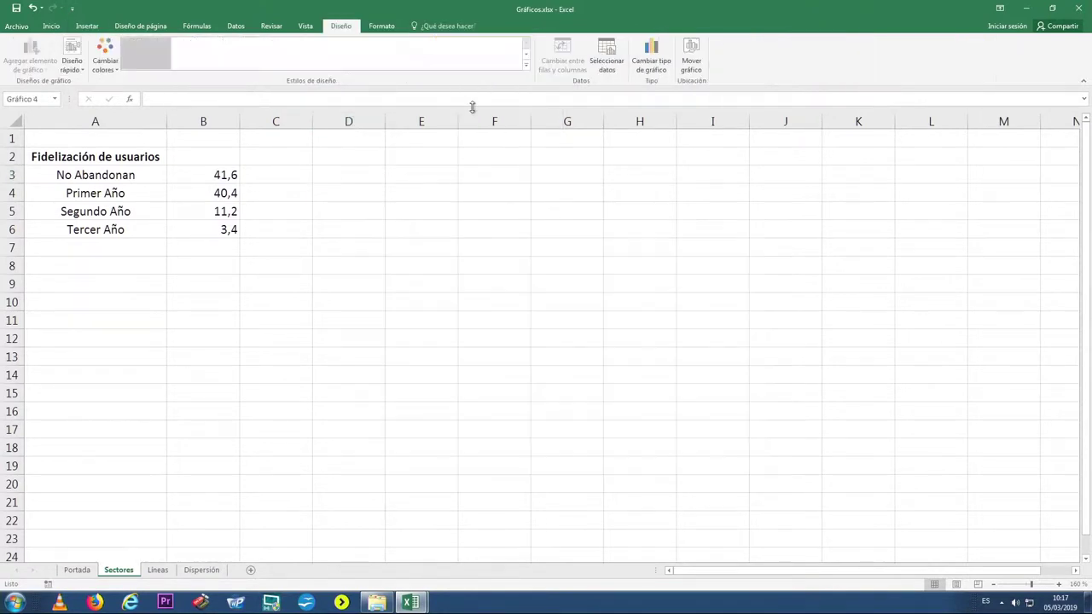
left_click_drag(423, 321, 402, 262)
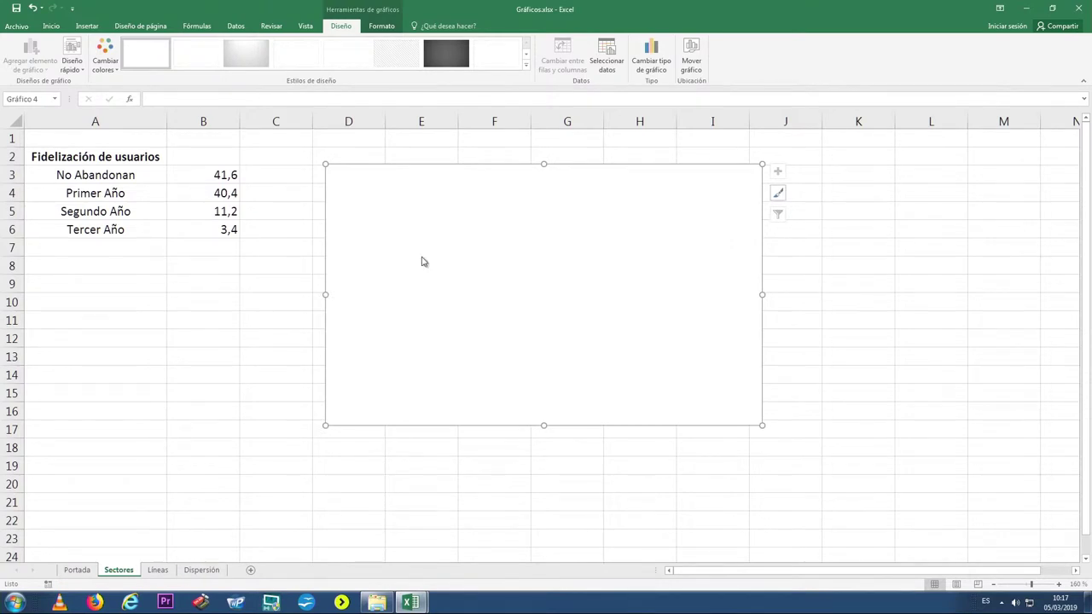
right_click(422, 261)
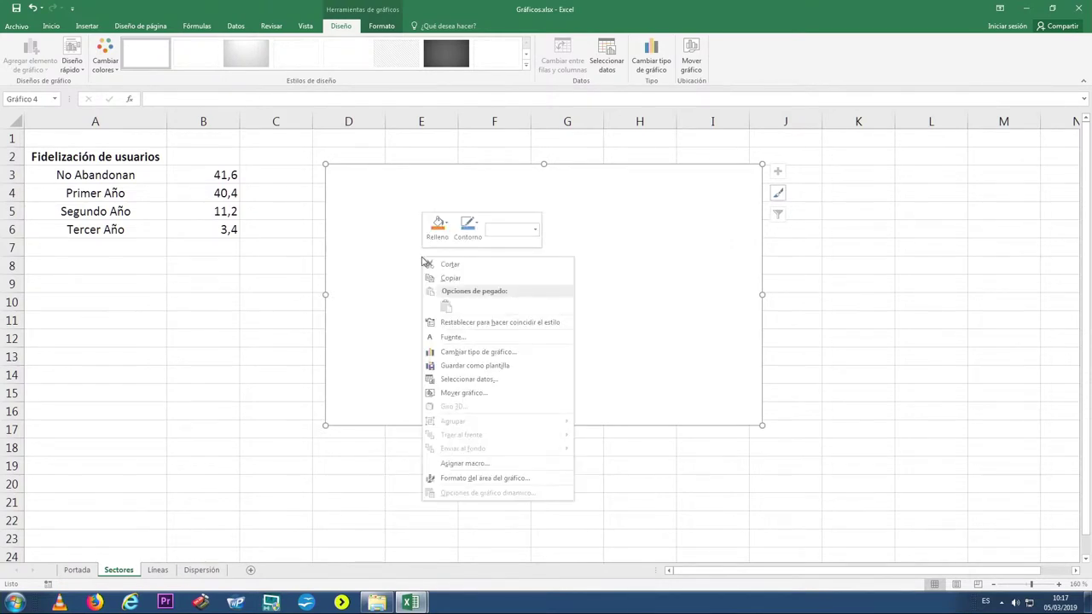
Add a pie chart series named from cell A2 with values B3:B6
left_click(485, 381)
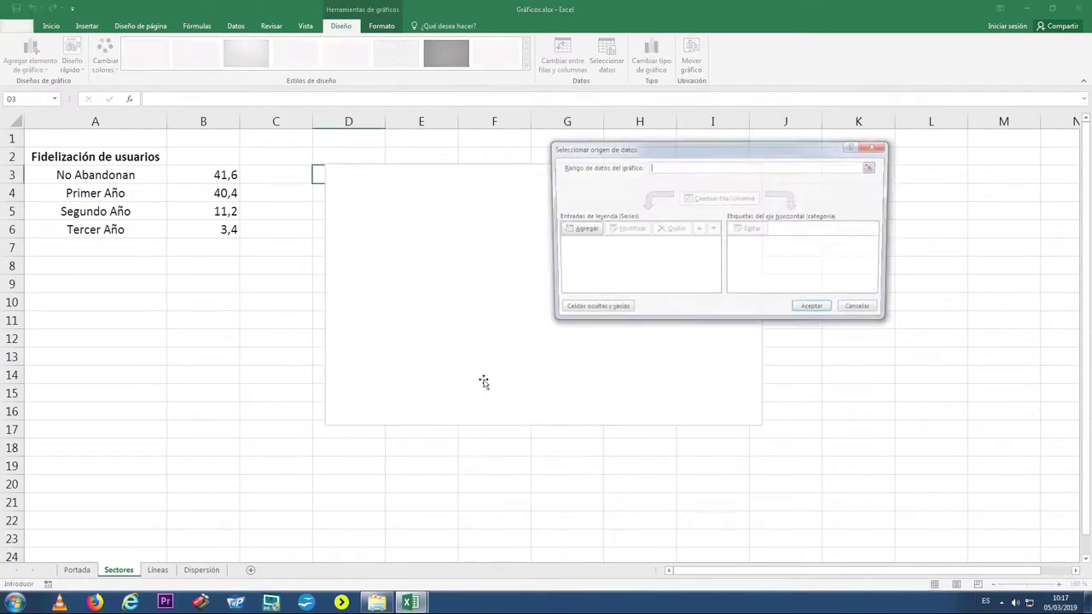
left_click(584, 229)
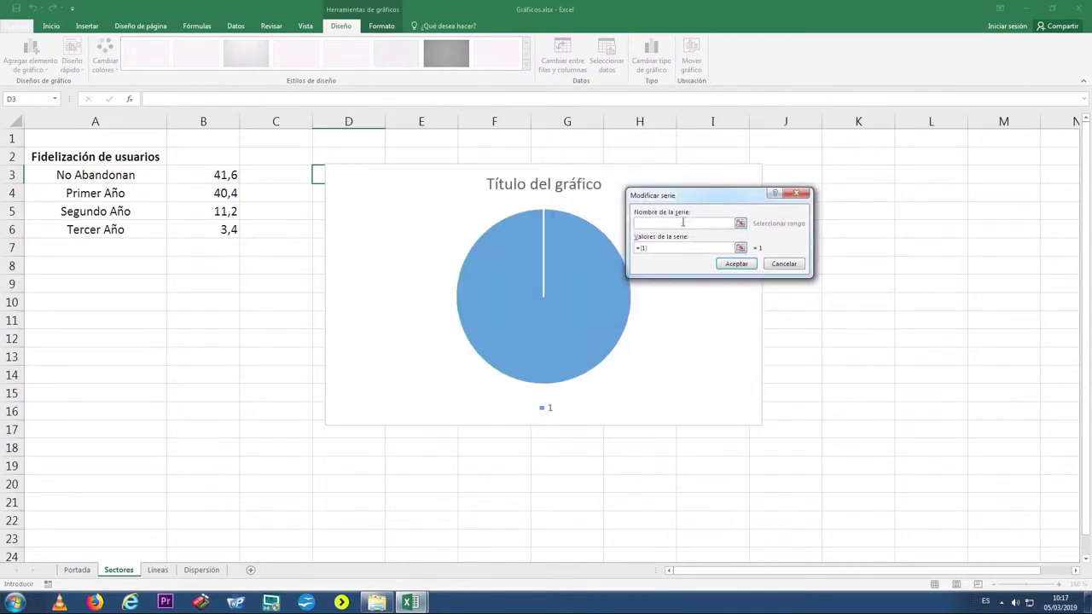
left_click(741, 223)
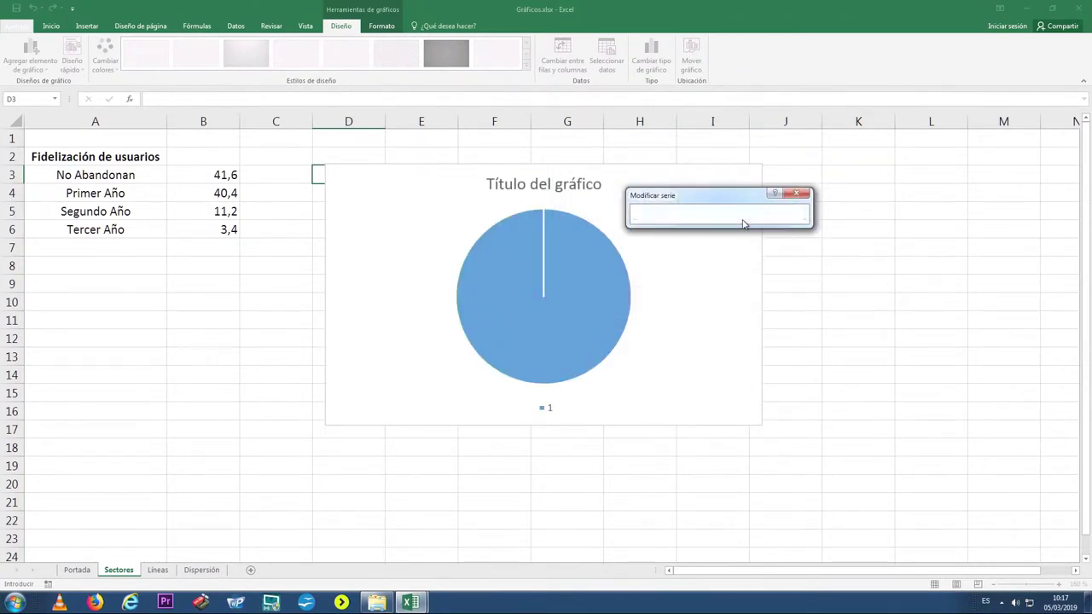
left_click(109, 154)
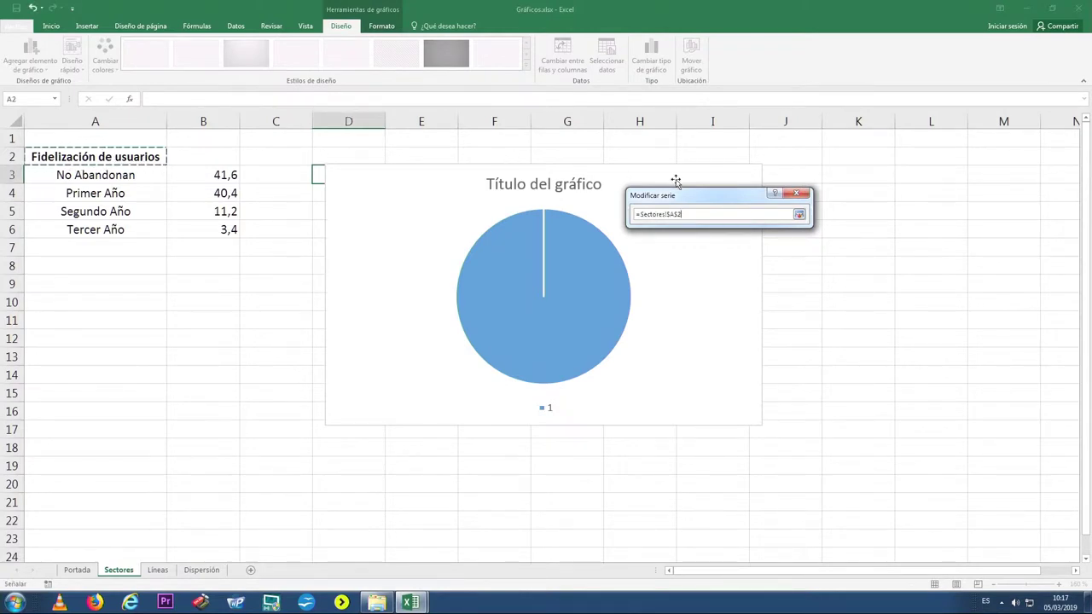
left_click(800, 214)
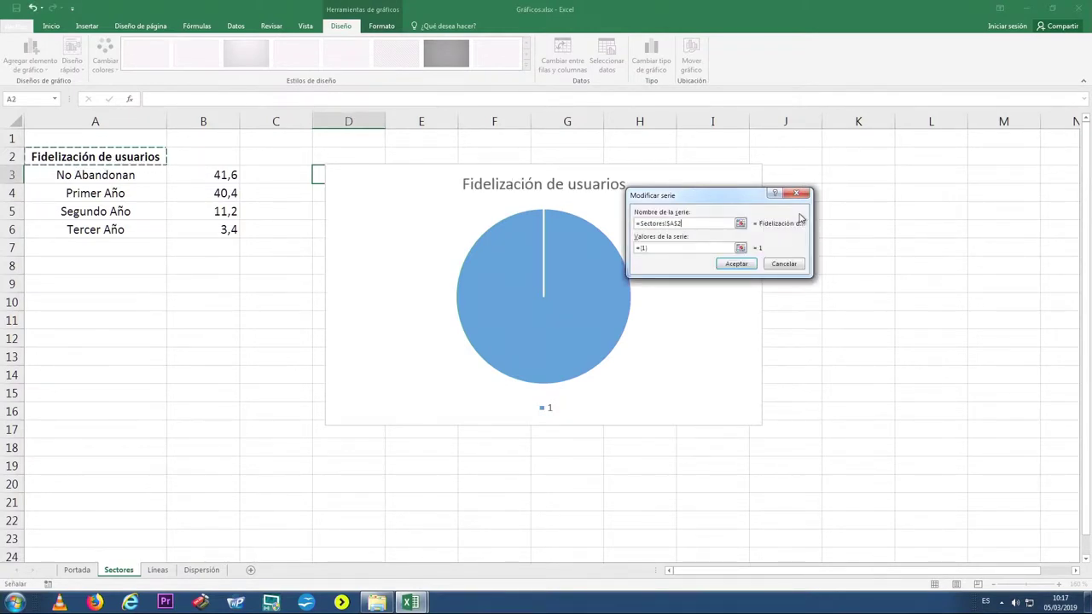
left_click(742, 248)
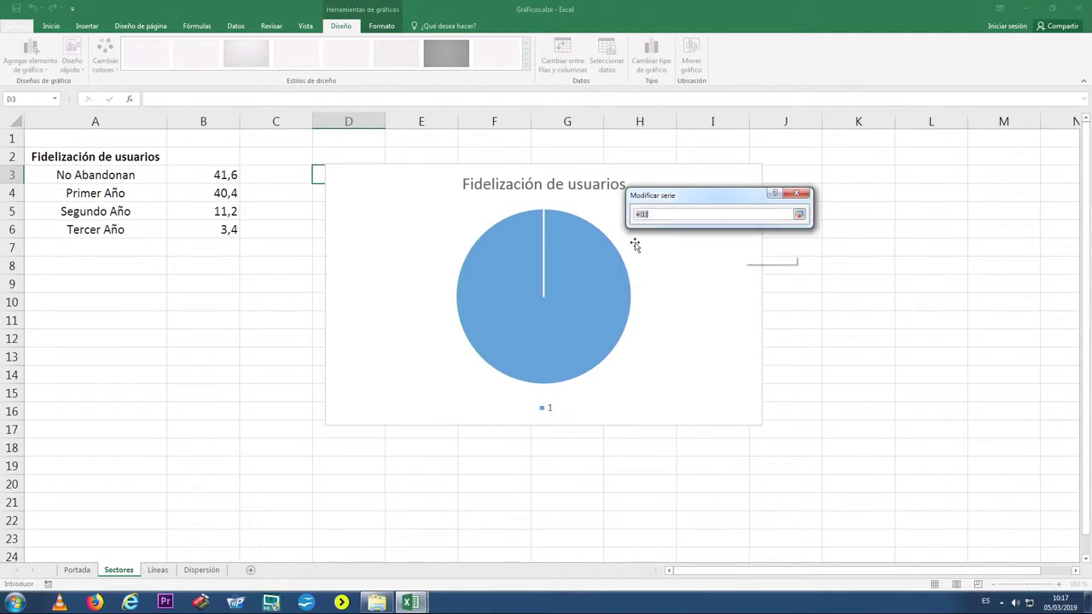
left_click_drag(189, 175, 189, 225)
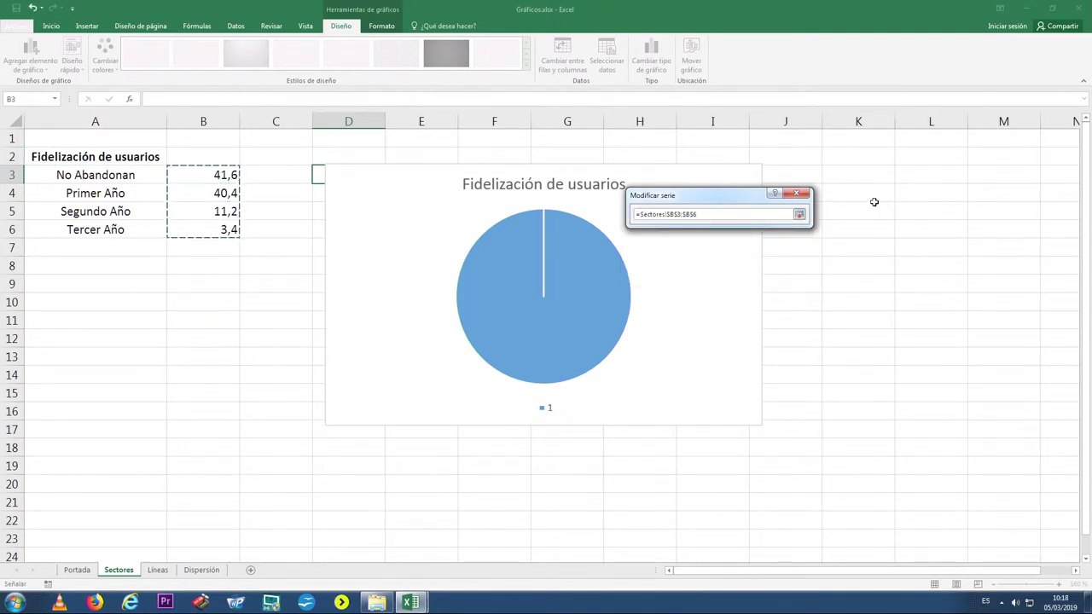
left_click(801, 214)
left_click(737, 265)
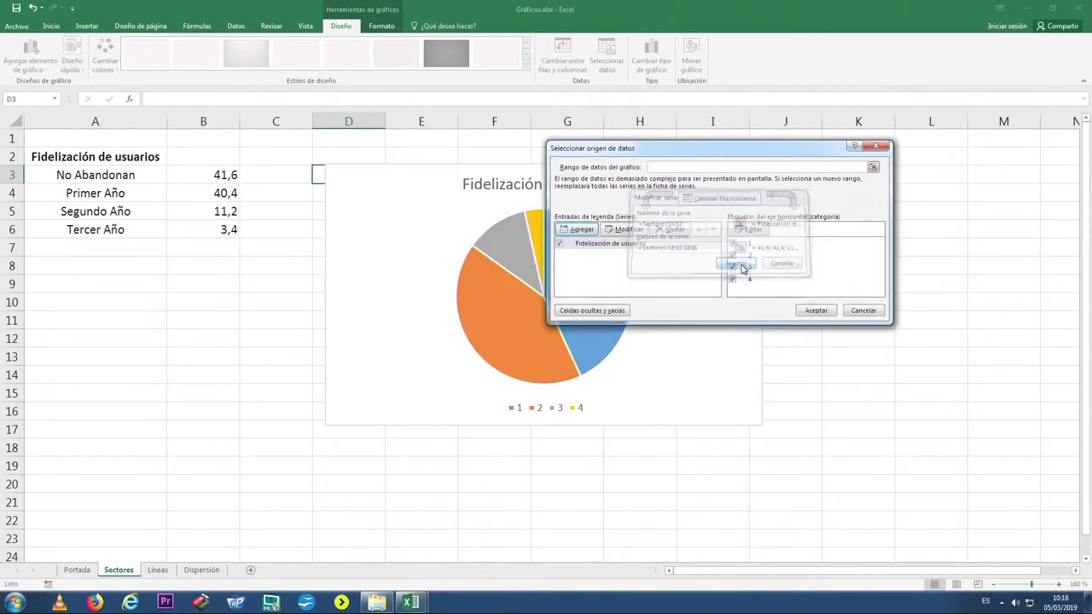
Use A3:A6 as the pie slice category labels and apply the data changes
left_click(750, 230)
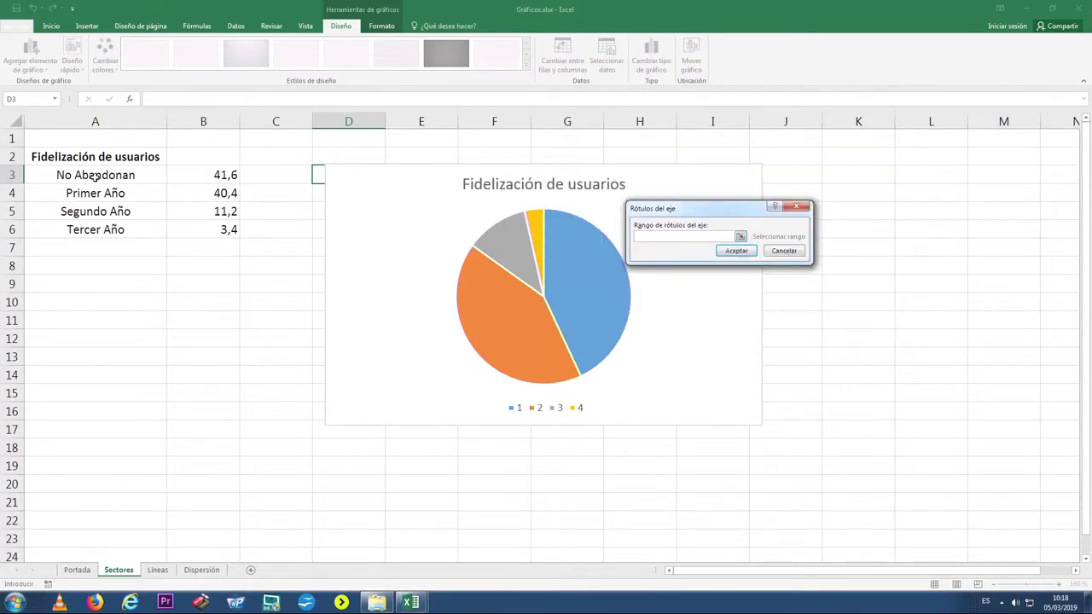
left_click_drag(95, 174, 94, 228)
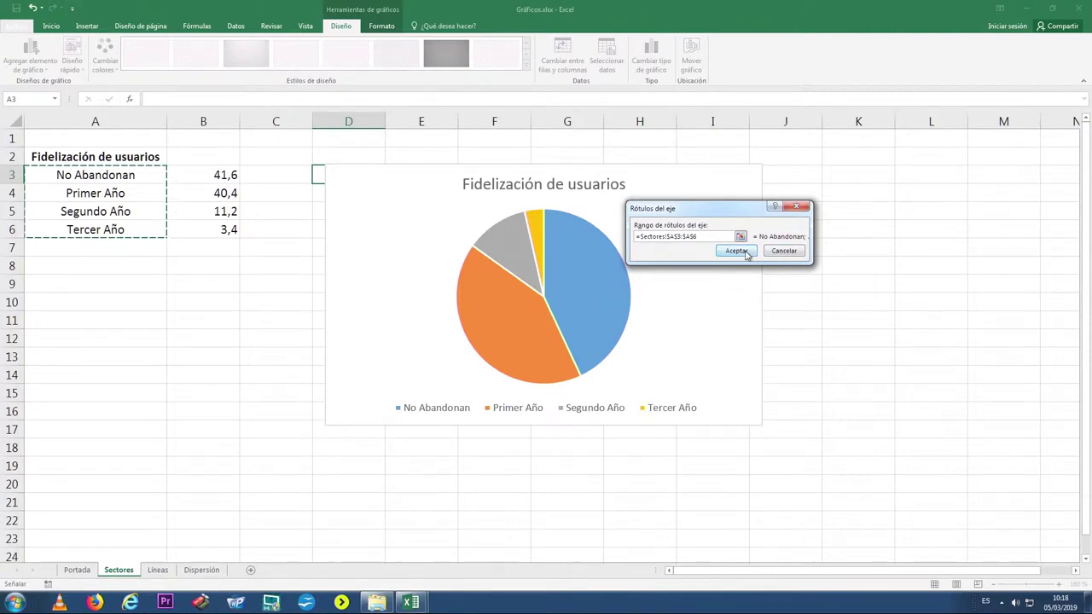
left_click(744, 253)
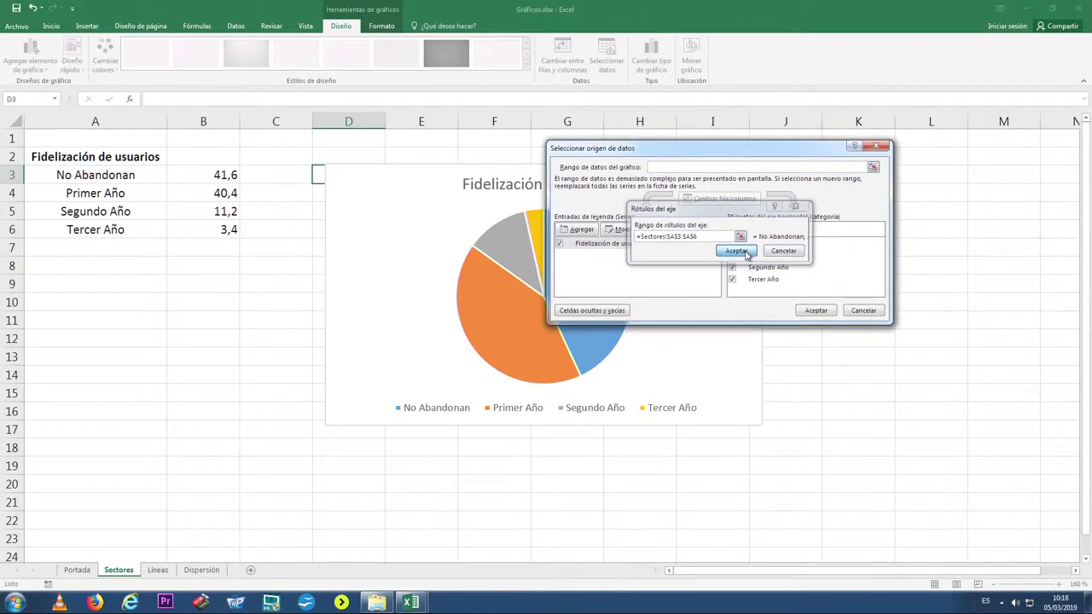
left_click(814, 312)
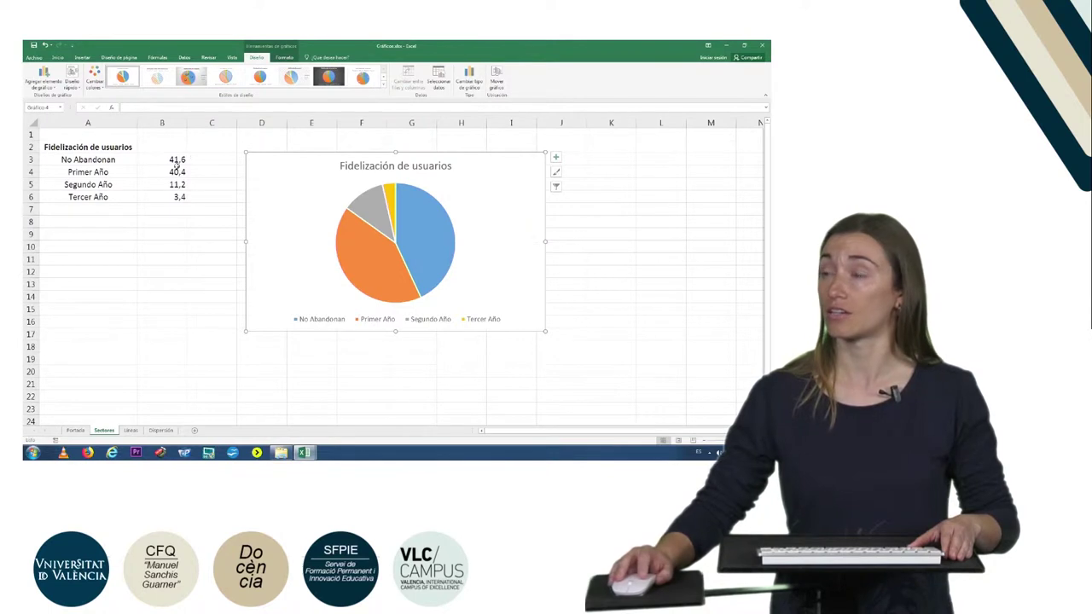
left_click(50, 88)
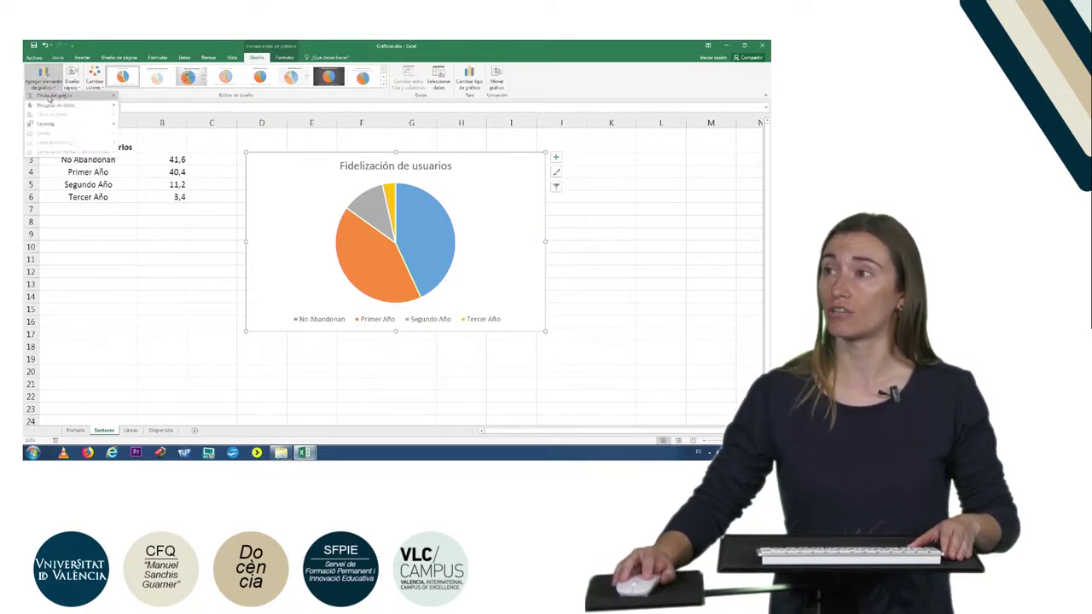
mouse_move(49, 109)
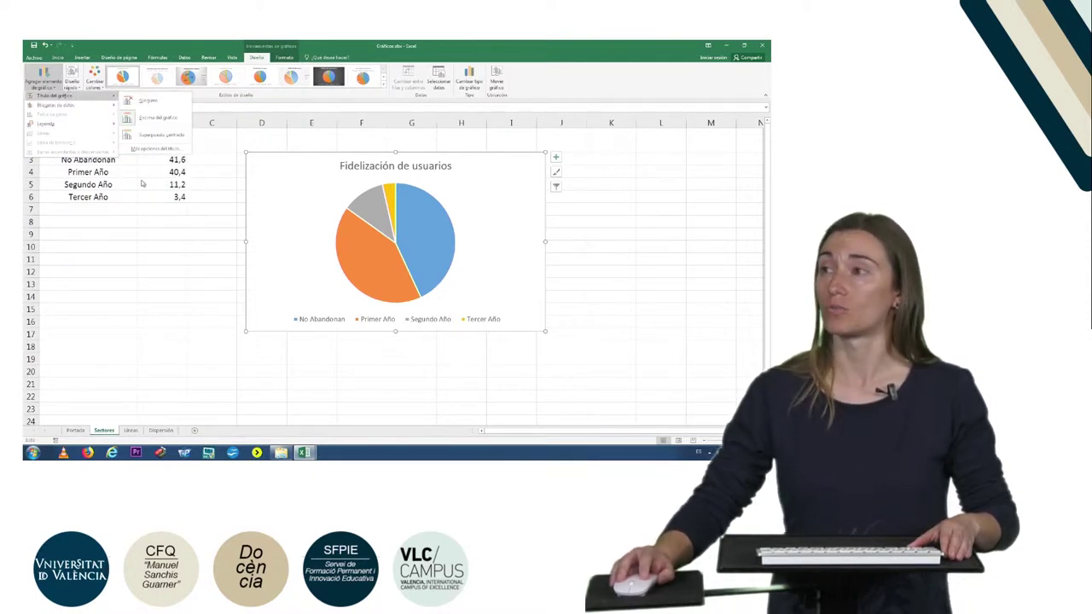
left_click(189, 263)
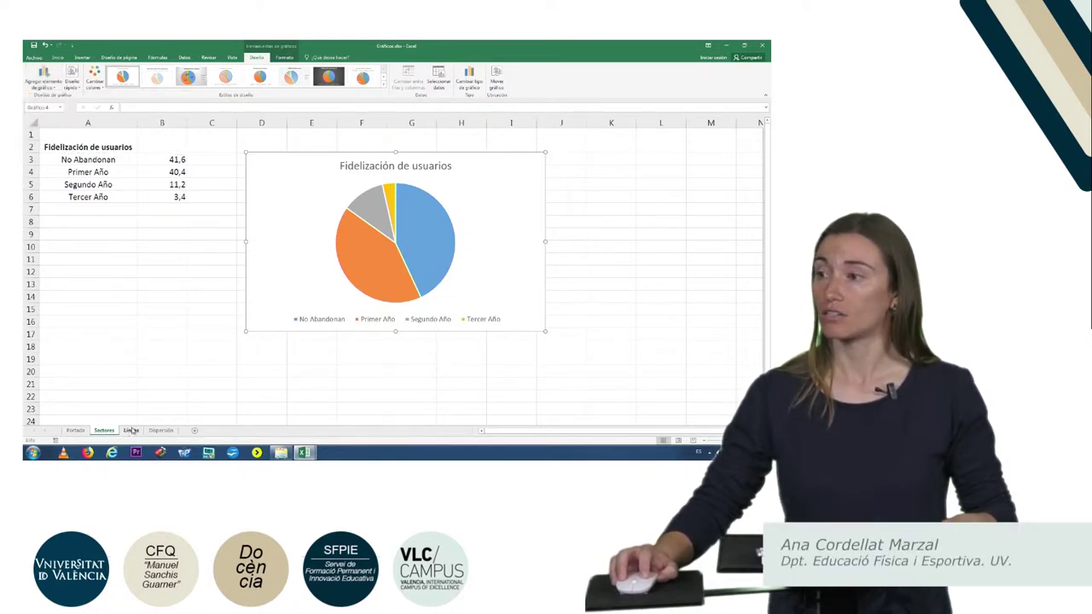
Insert an empty 2D line chart on the Líneas sheet, placed below the grip-strength table
left_click(131, 430)
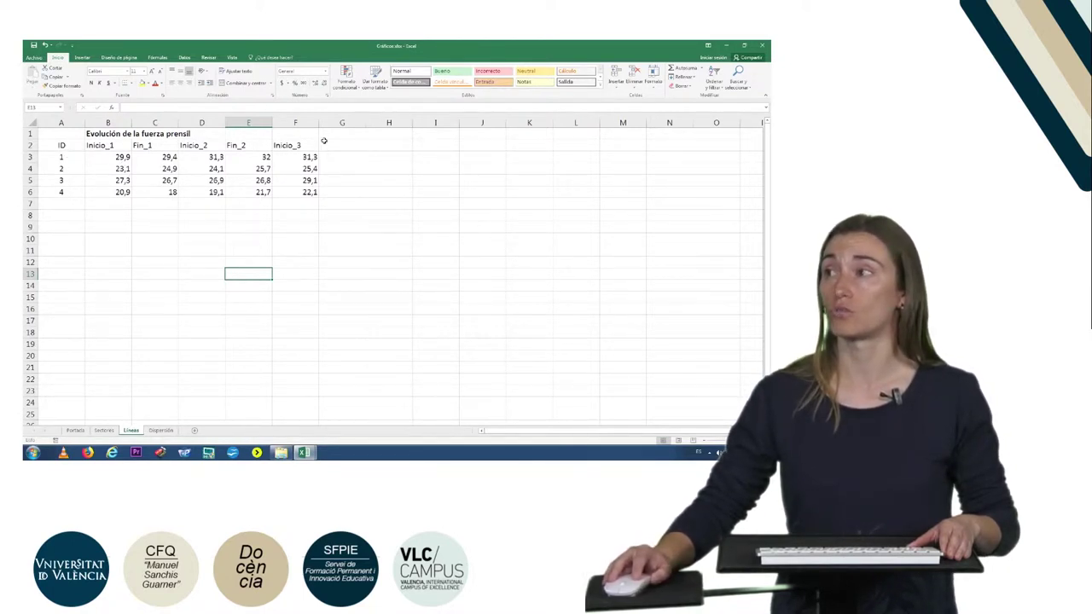
left_click(82, 58)
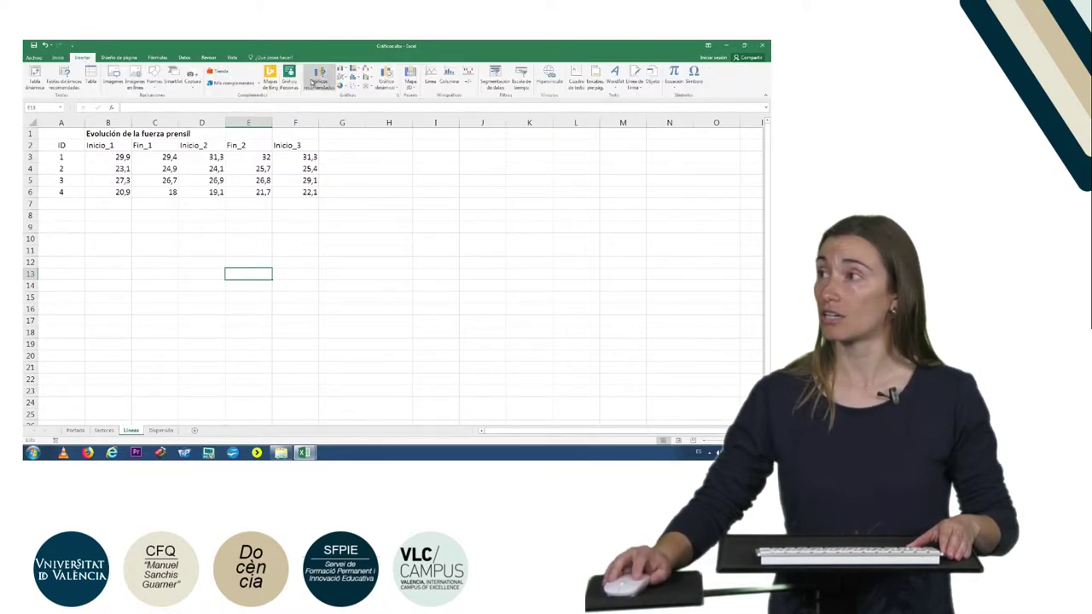
left_click(344, 76)
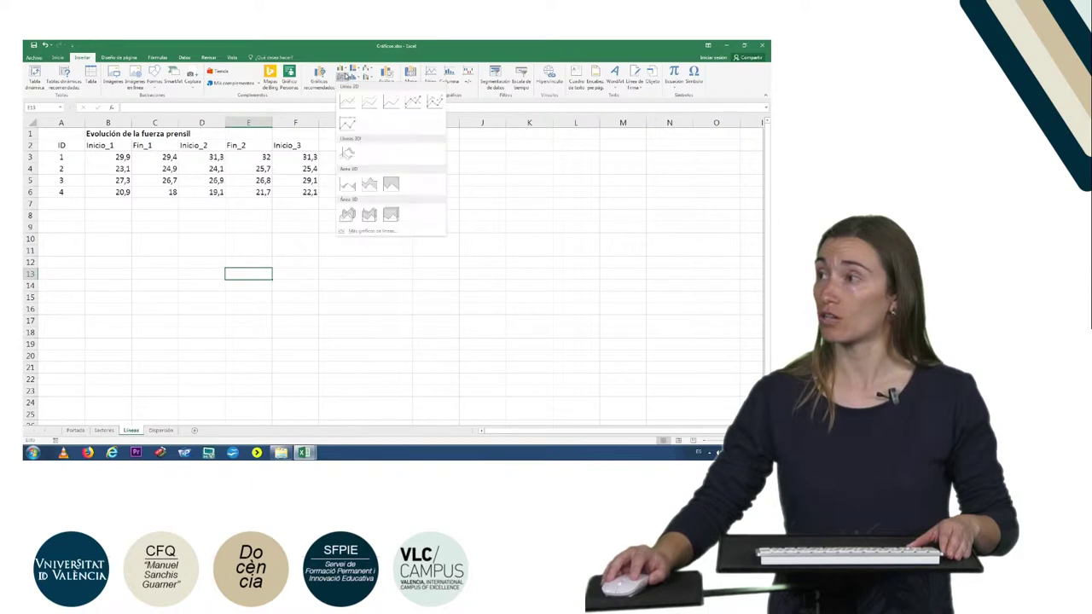
left_click(349, 97)
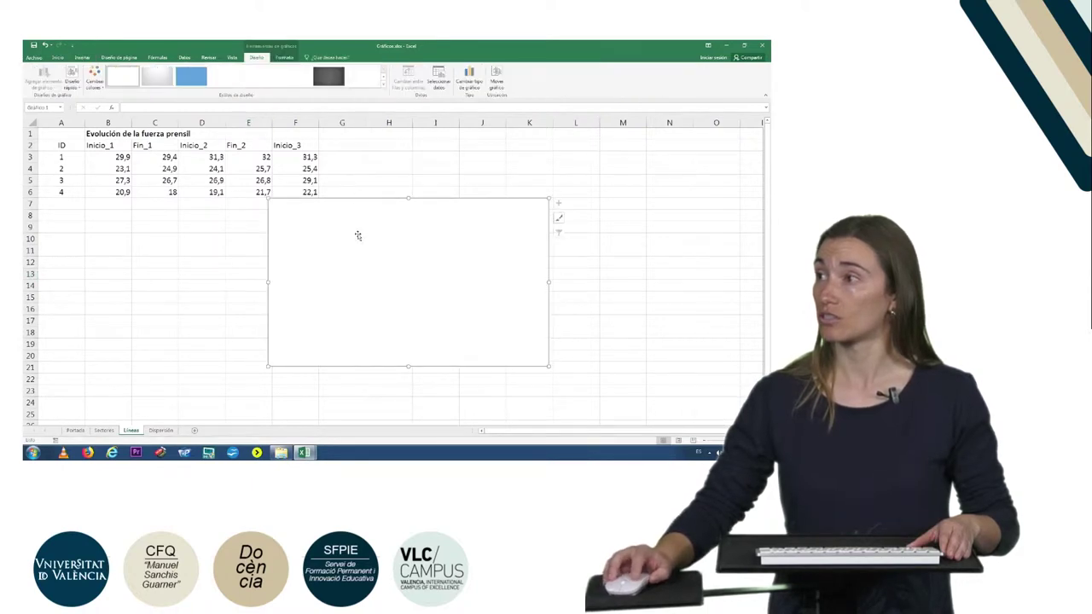
left_click_drag(333, 238, 265, 251)
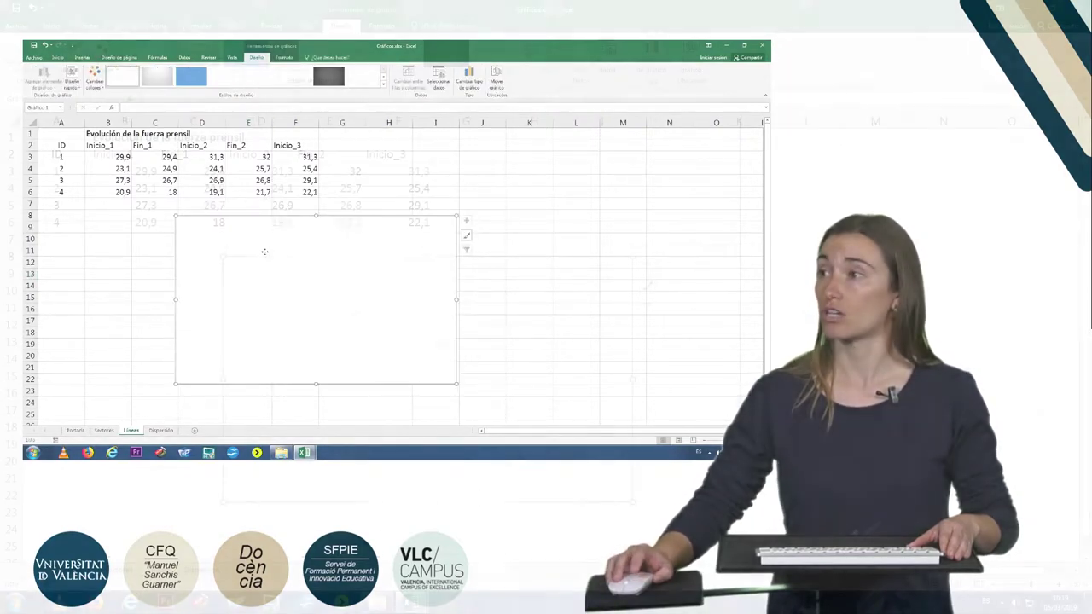
right_click(265, 251)
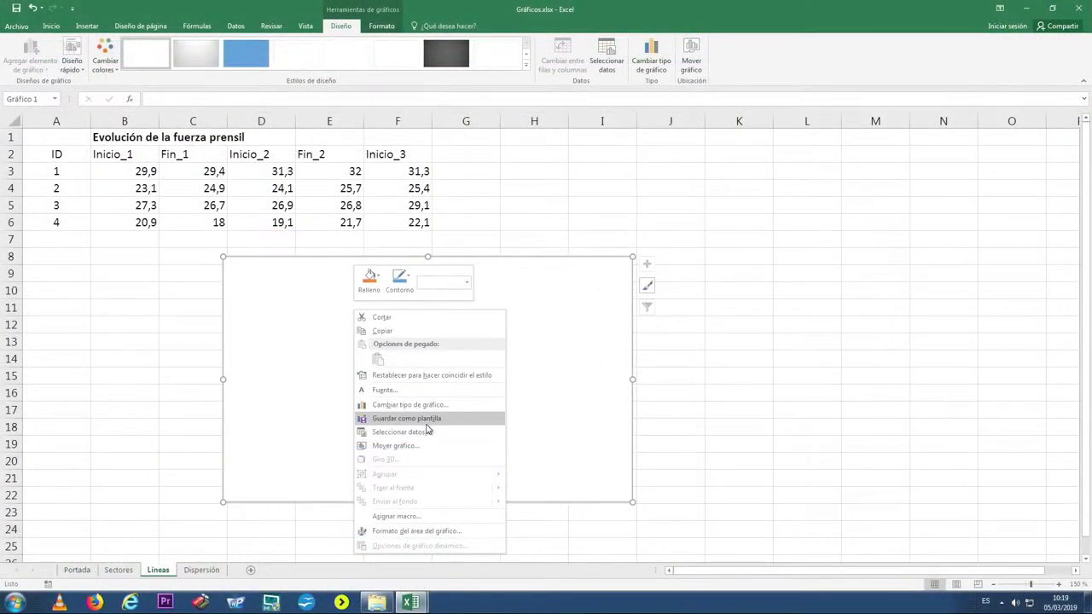
Add the first line series named from A3 with values B3:F3
left_click(430, 433)
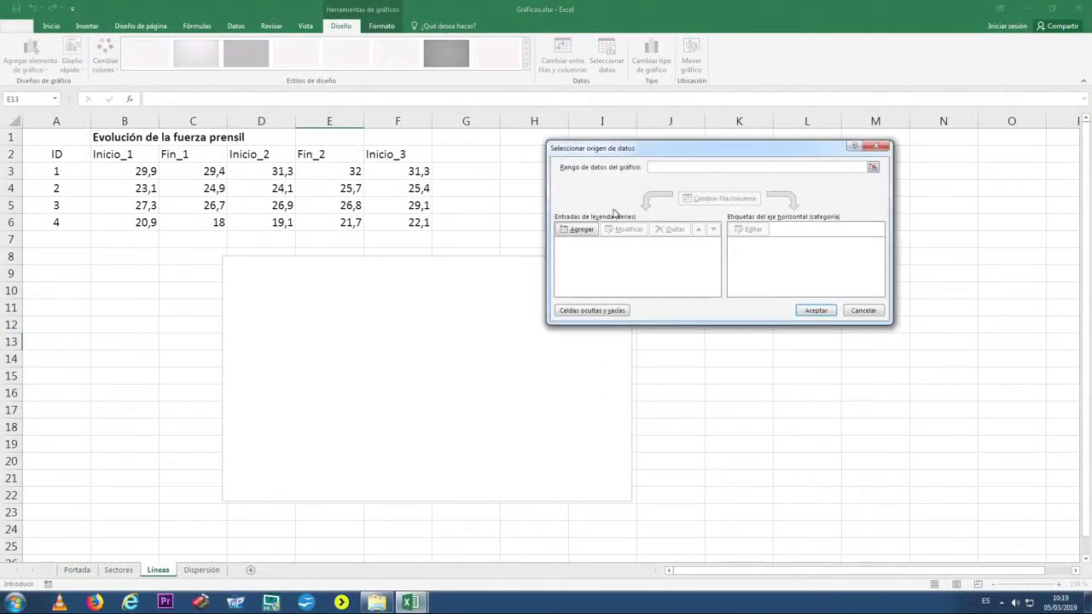
left_click(582, 230)
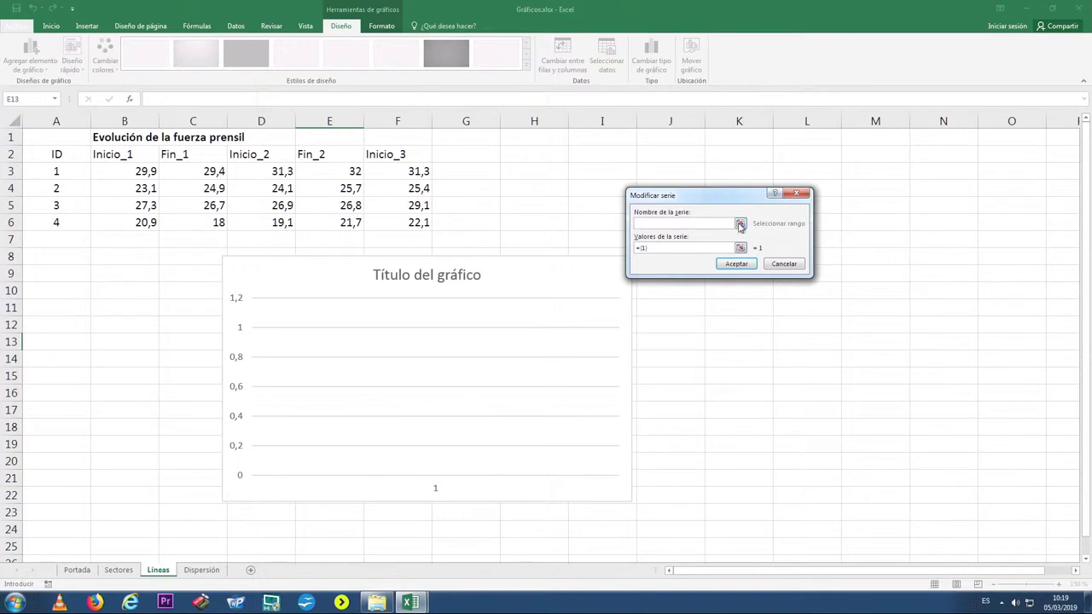
left_click(740, 224)
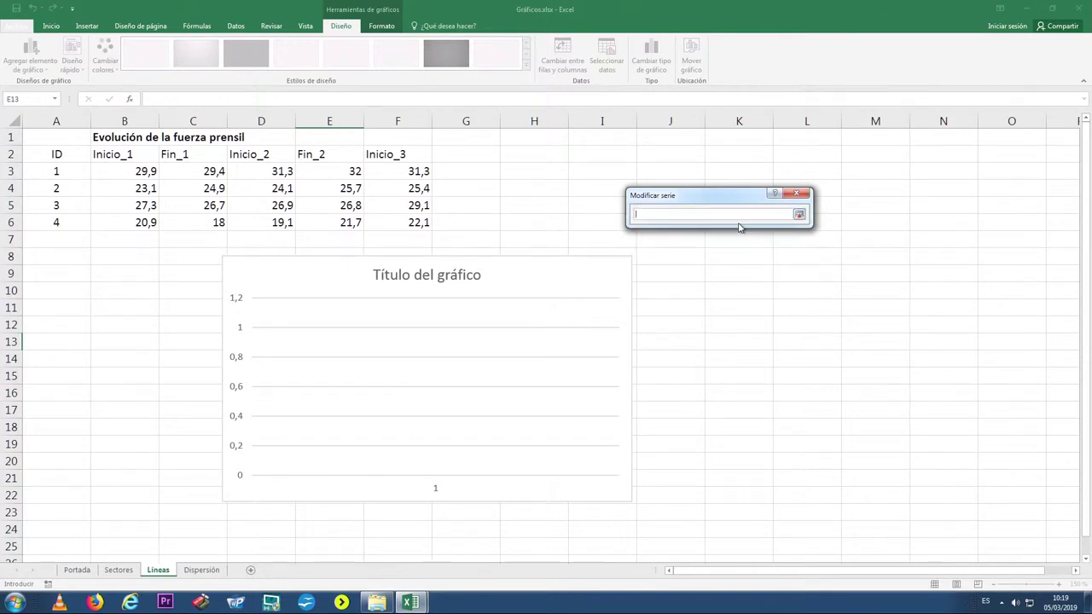
left_click(40, 168)
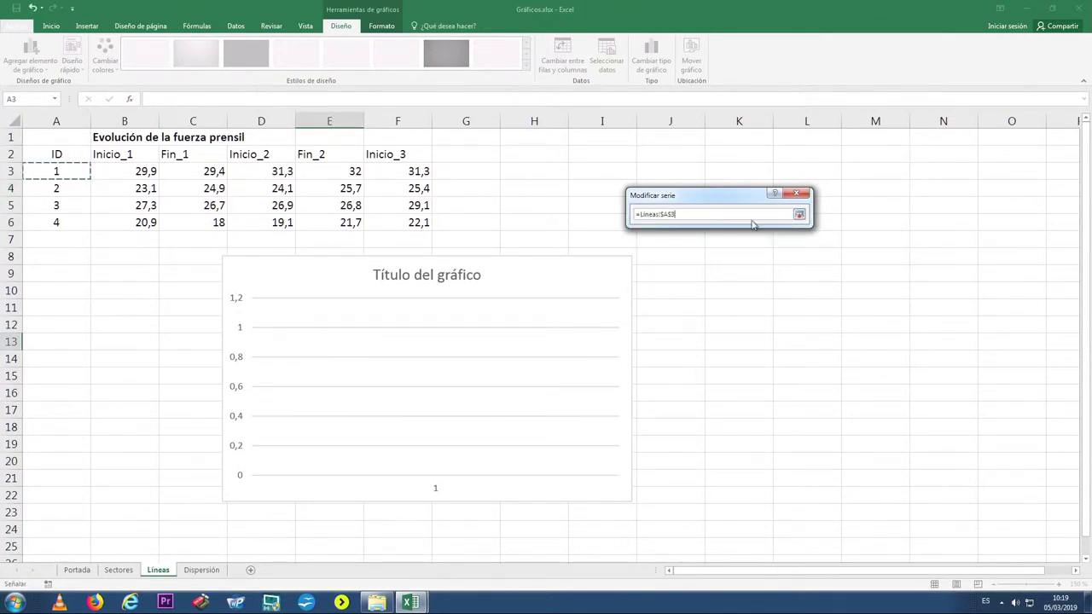
left_click(798, 215)
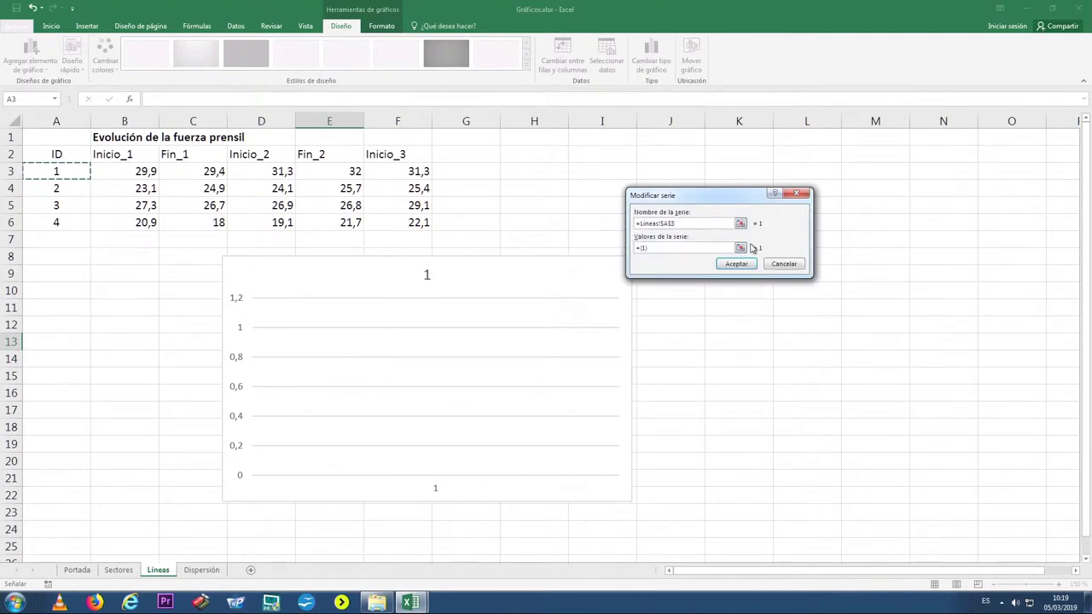
left_click(742, 248)
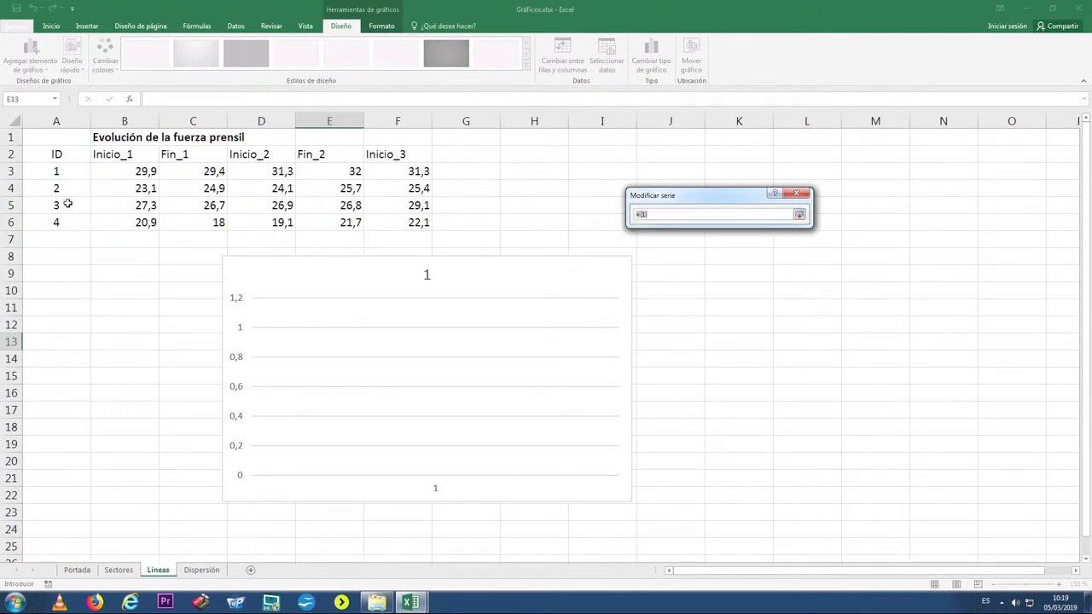
left_click_drag(120, 168, 394, 178)
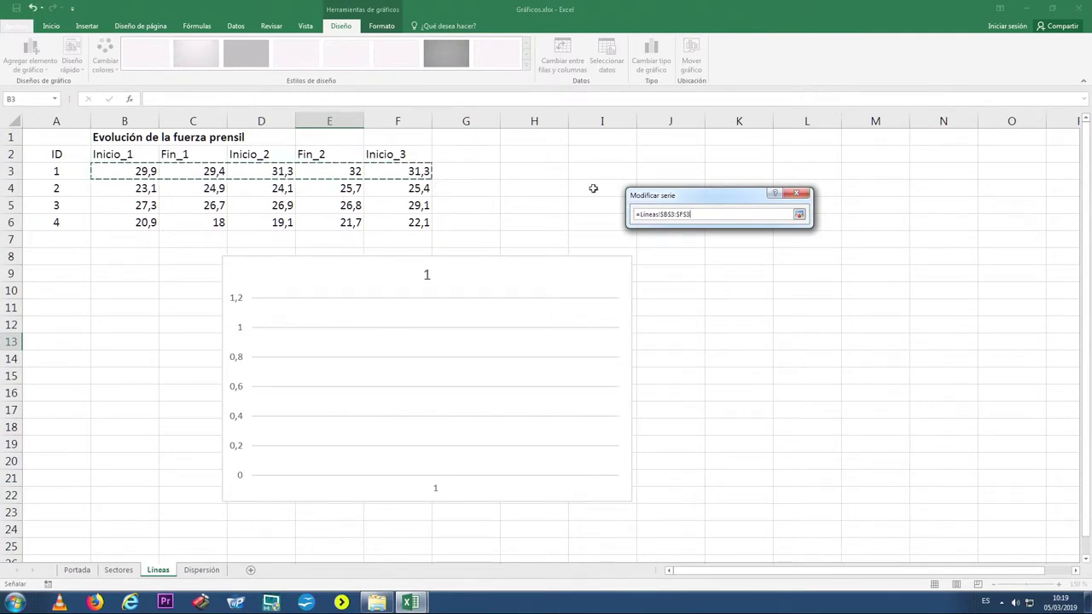
left_click(800, 217)
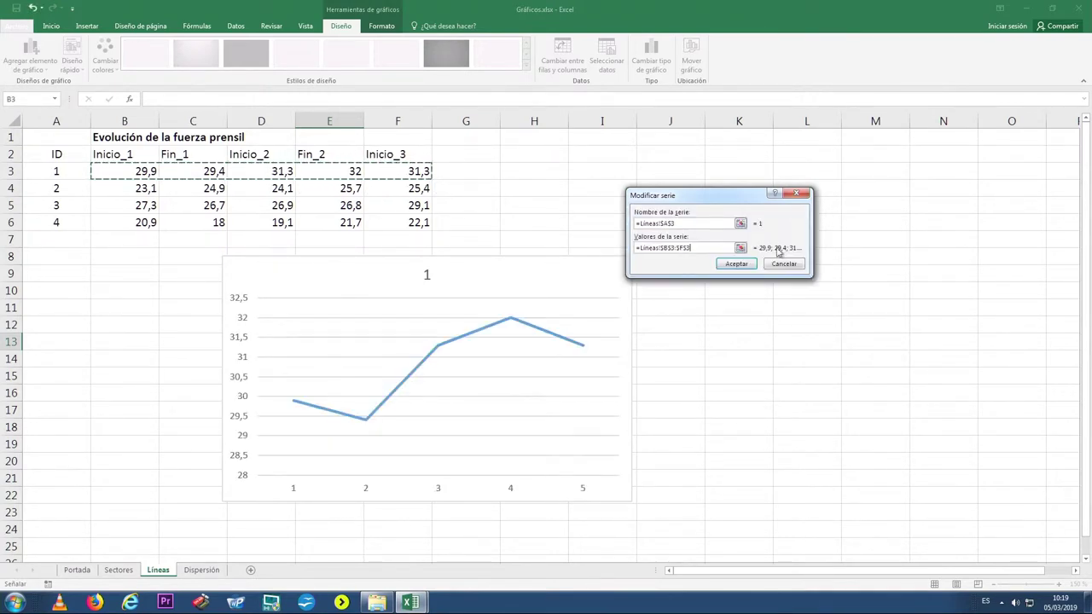
left_click(739, 266)
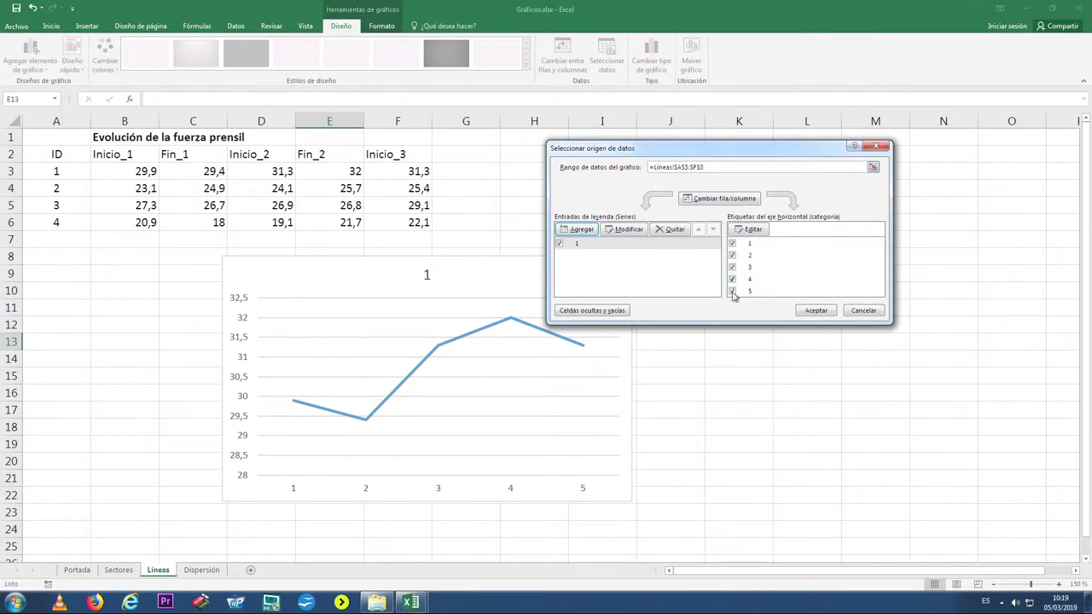
Set the horizontal axis labels to the header range B2:F2
left_click(750, 230)
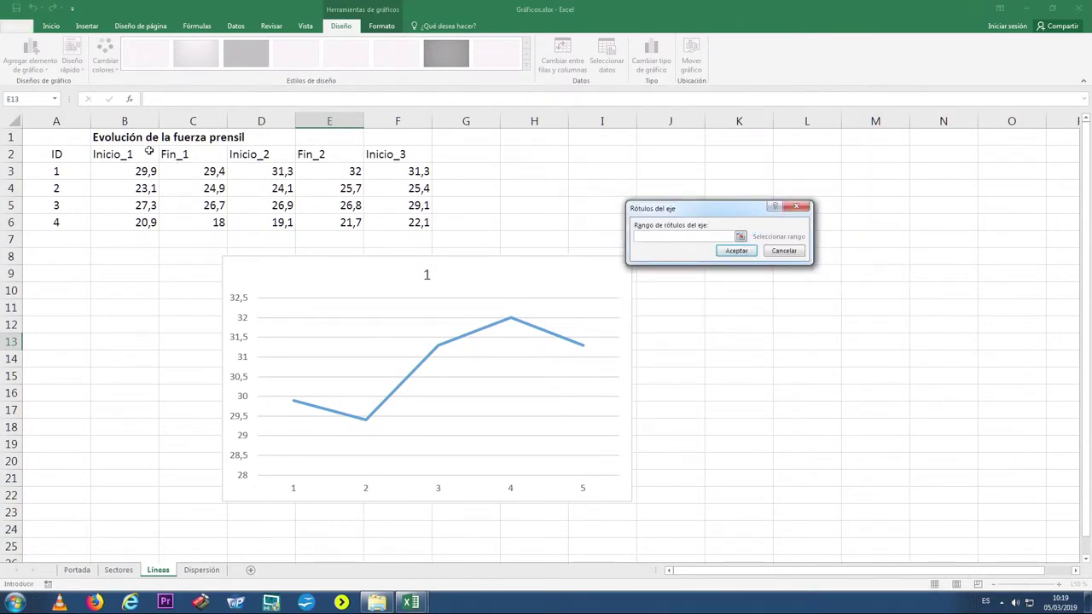
left_click_drag(147, 151, 388, 155)
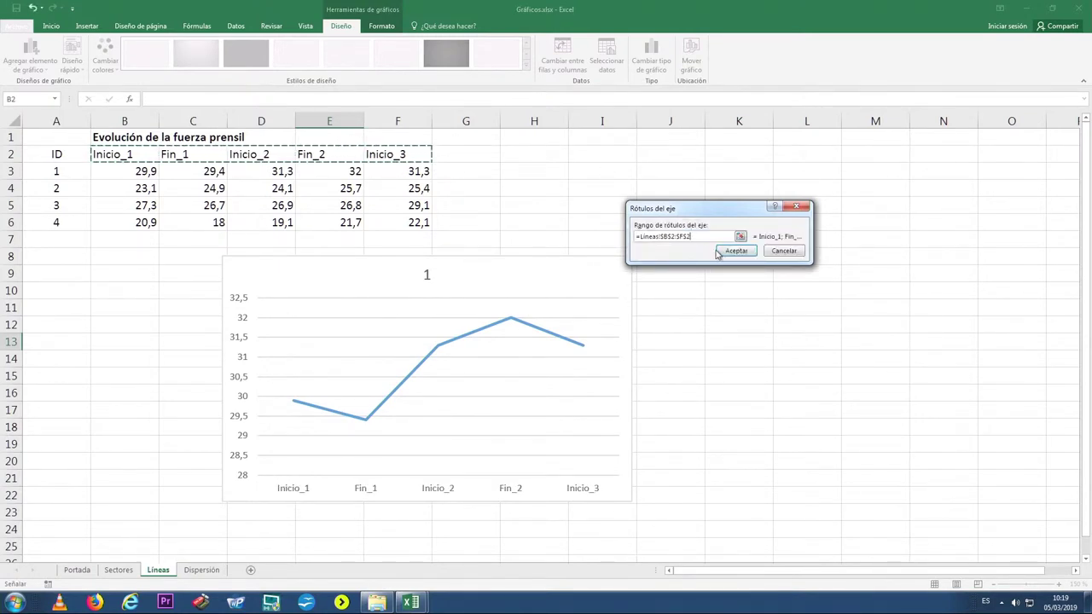
left_click(730, 251)
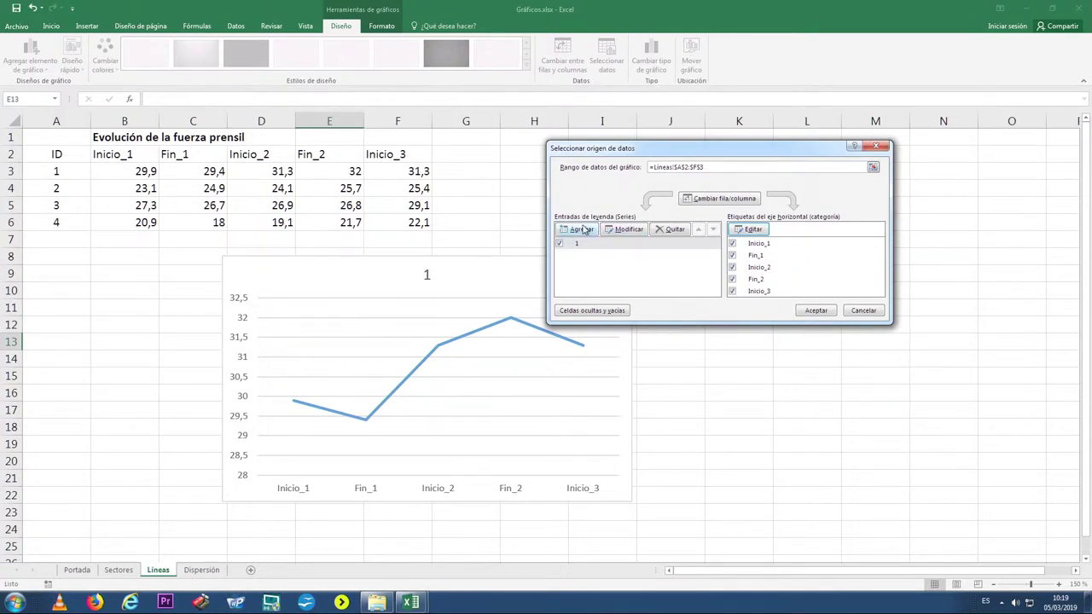
Add a second series named from A4 with values B4:F4
left_click(582, 230)
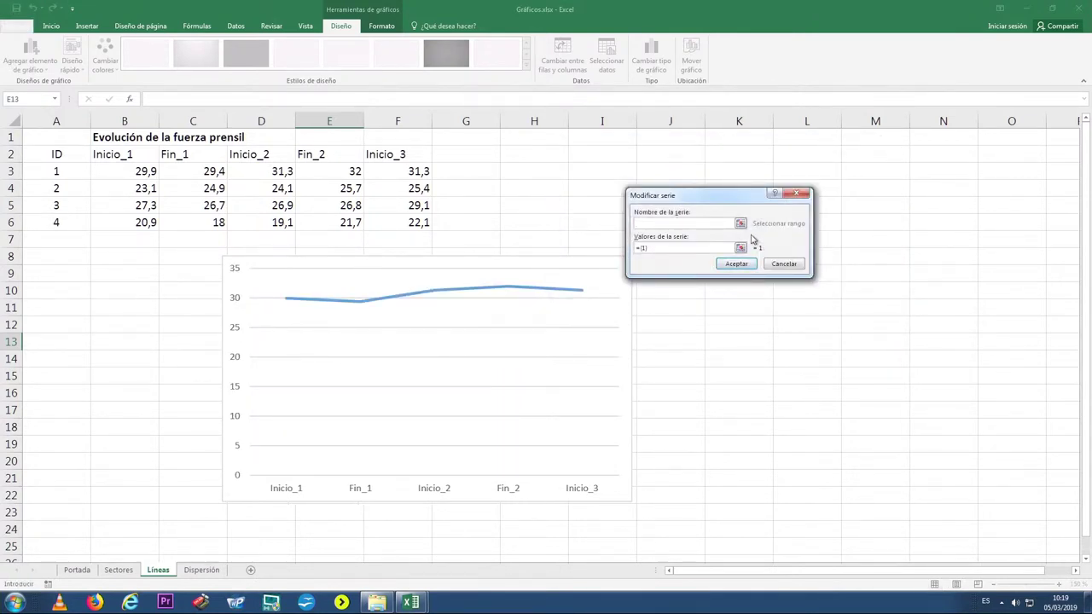
left_click(740, 223)
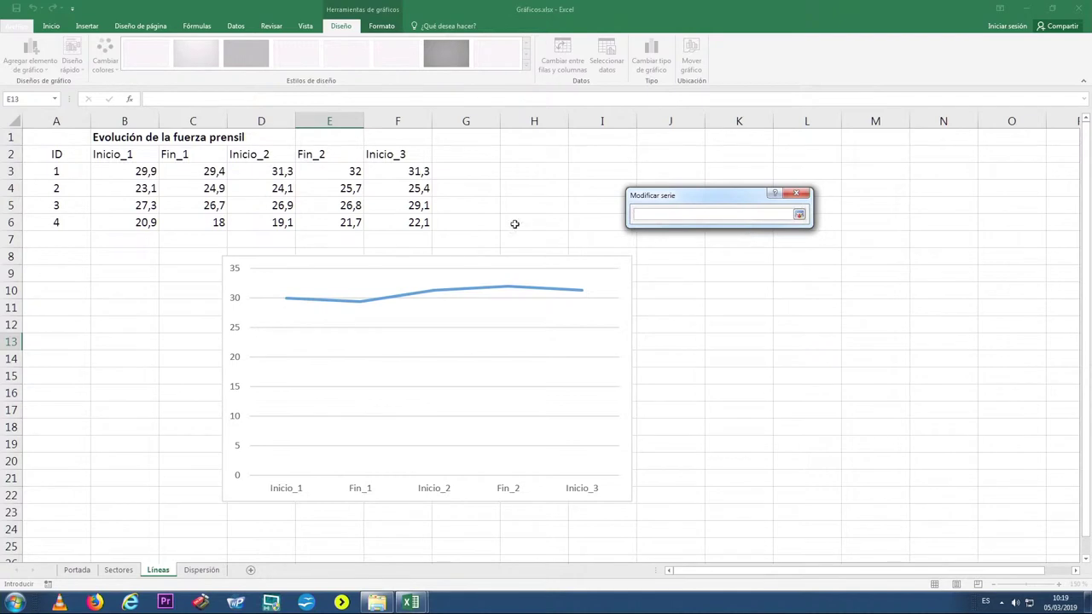
left_click(32, 186)
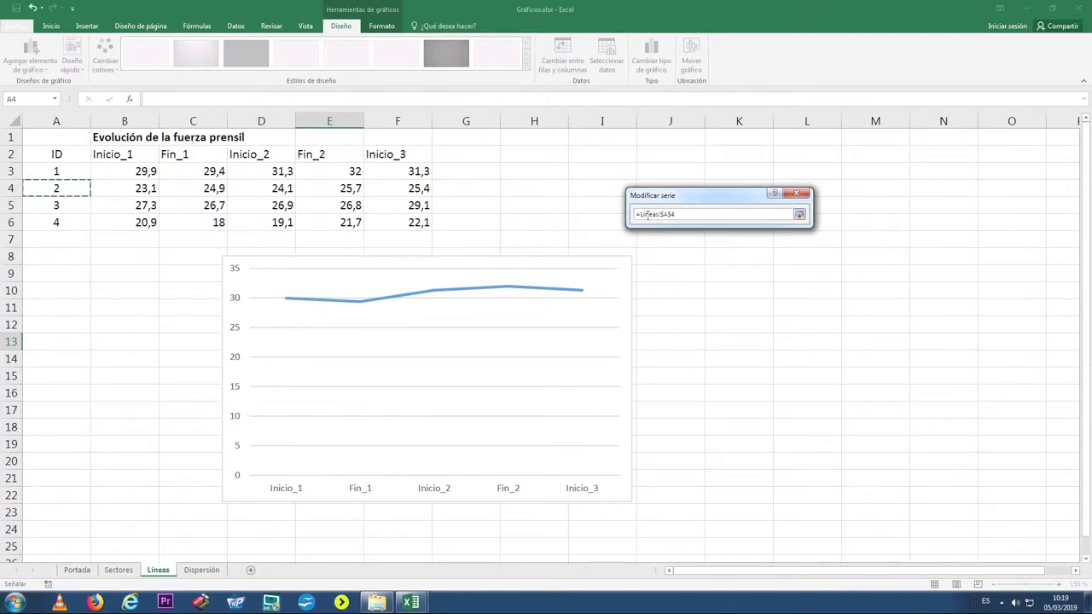
left_click(800, 215)
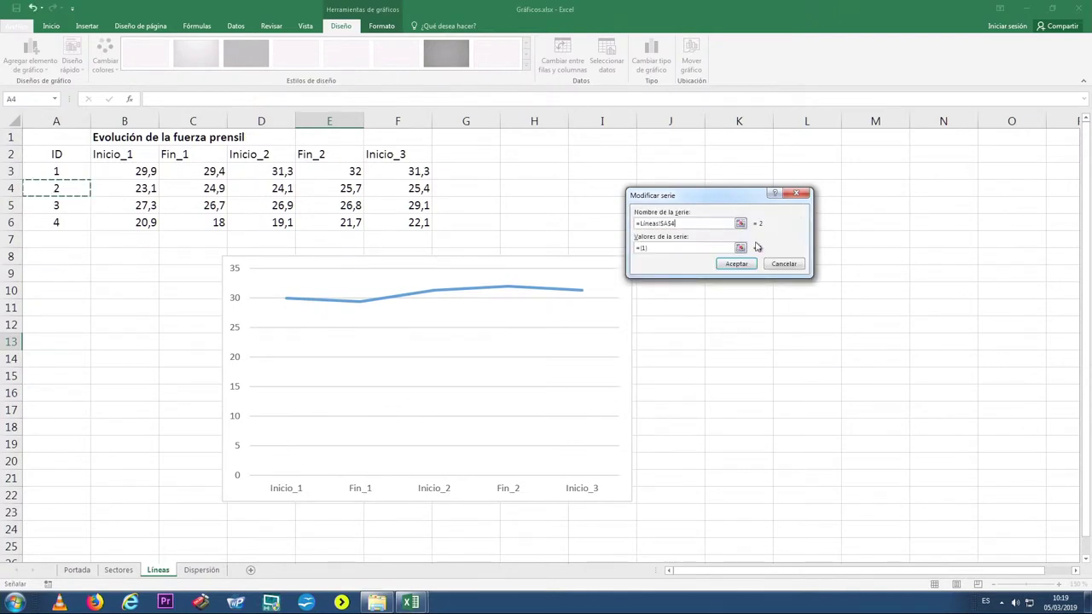
left_click(742, 248)
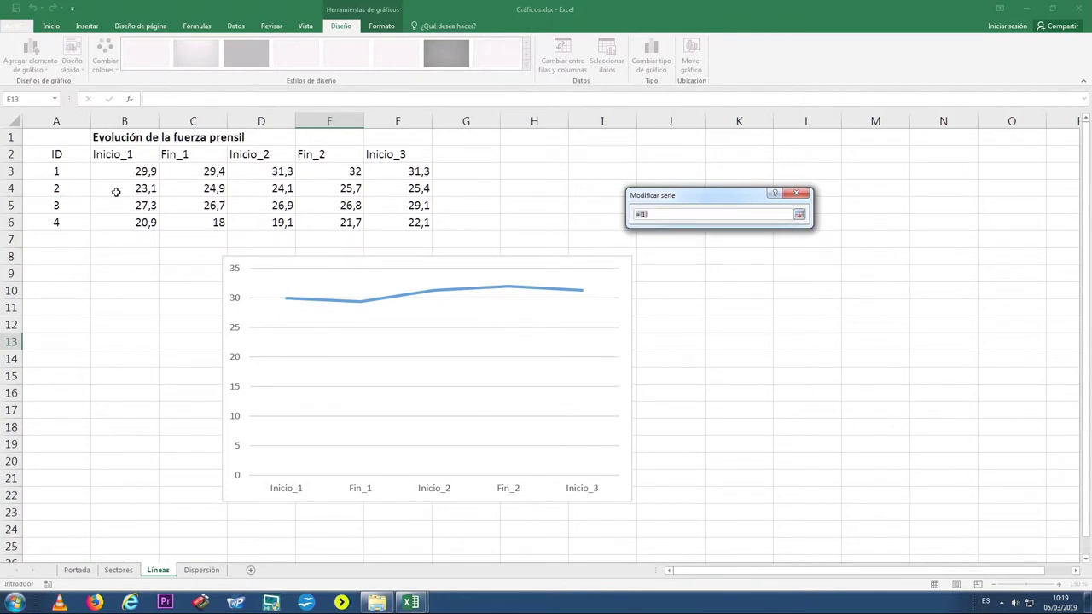
left_click_drag(117, 192, 431, 189)
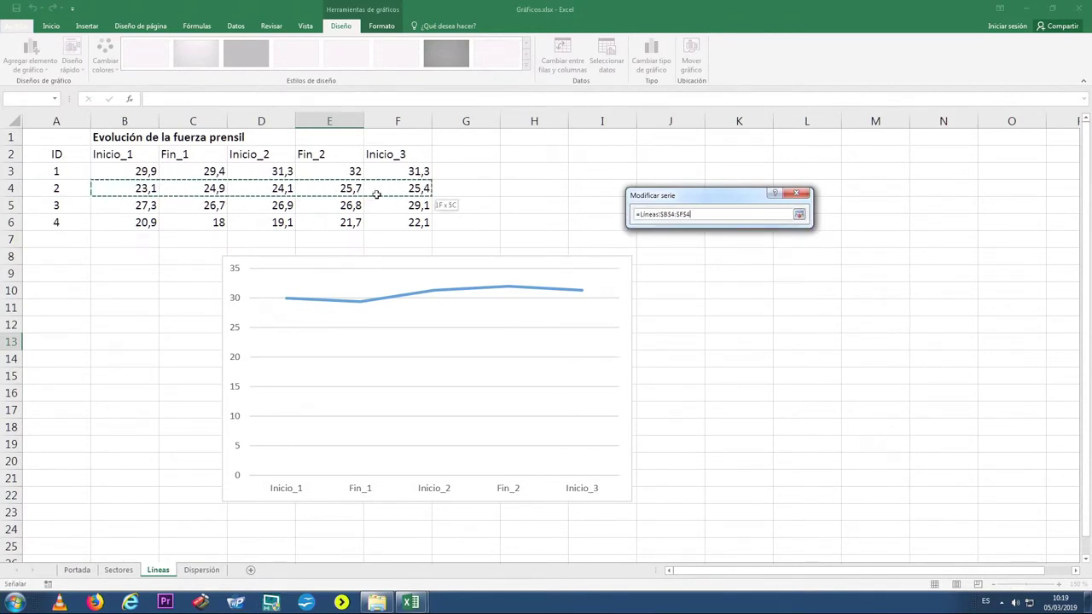
left_click(798, 215)
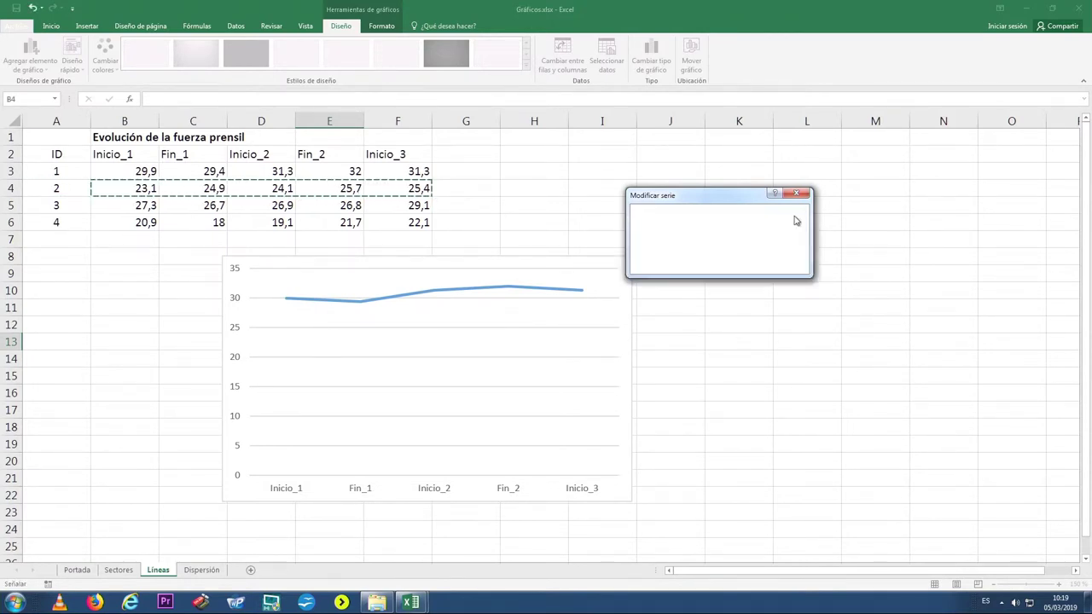
left_click(753, 265)
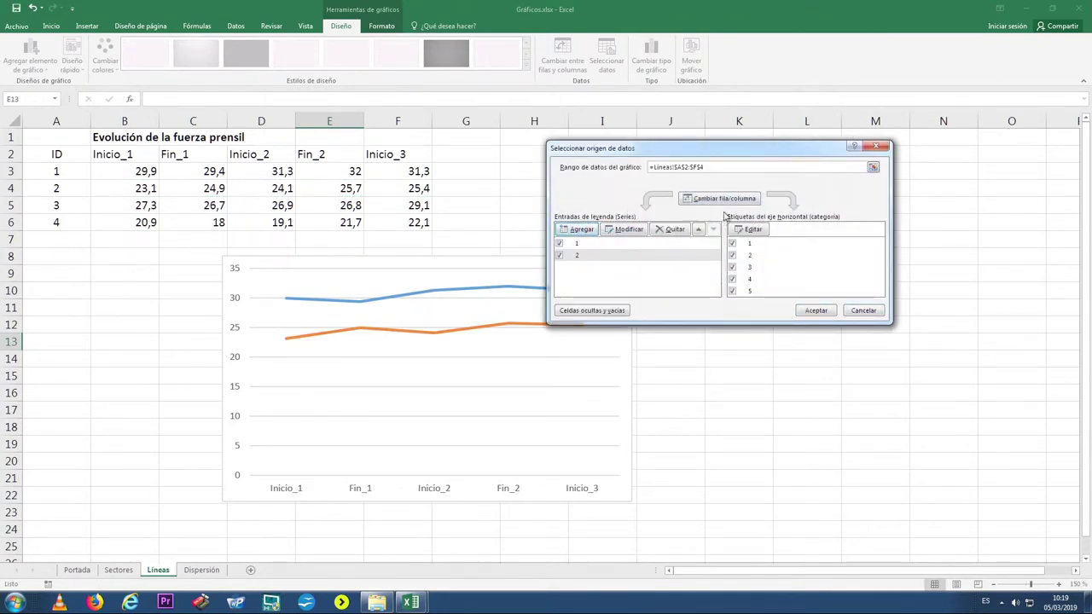
Reassign B2:F2 as the horizontal axis labels
left_click(753, 229)
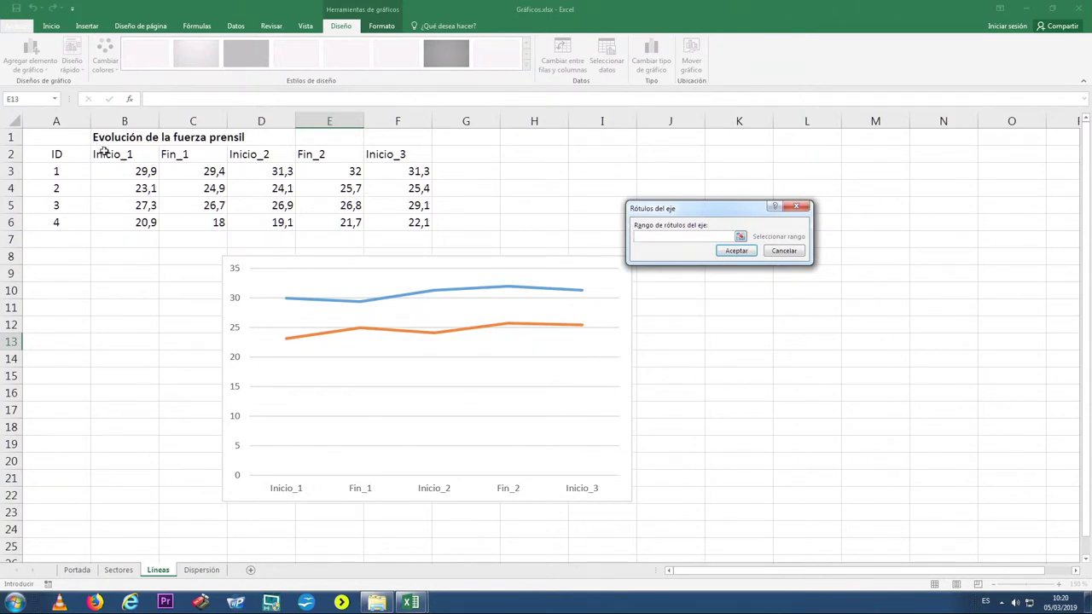
left_click_drag(101, 152, 392, 154)
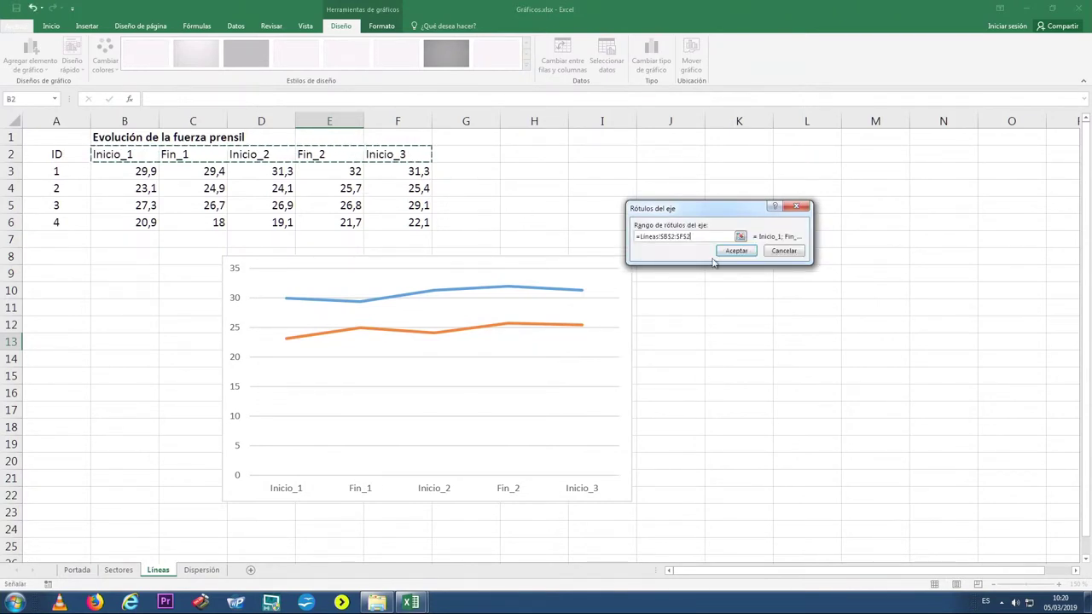
left_click(739, 251)
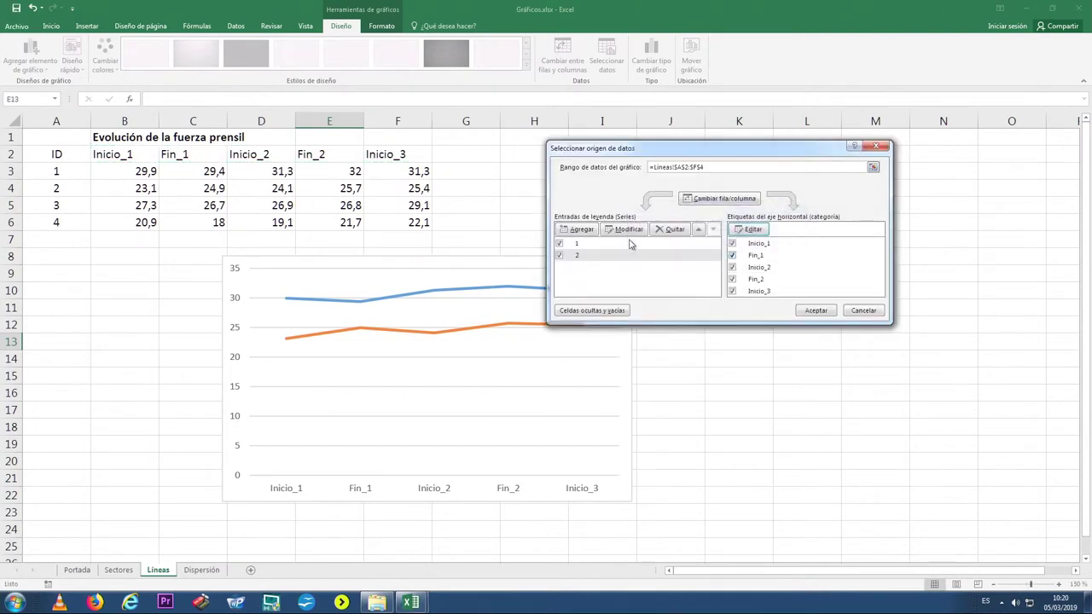
Add a third series named from A5 with values B5:F5
left_click(579, 230)
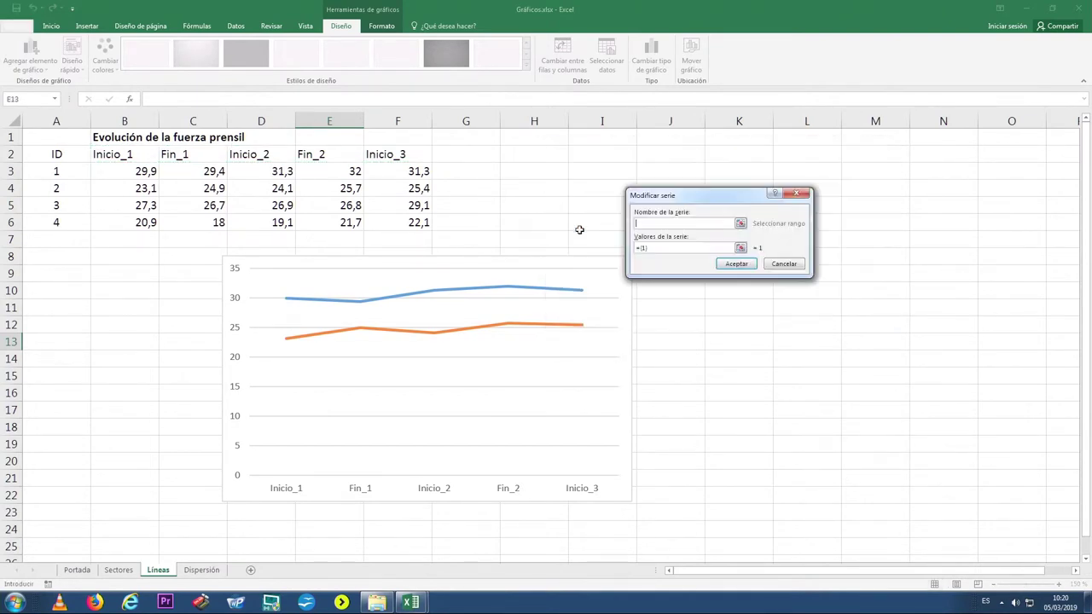
left_click(741, 224)
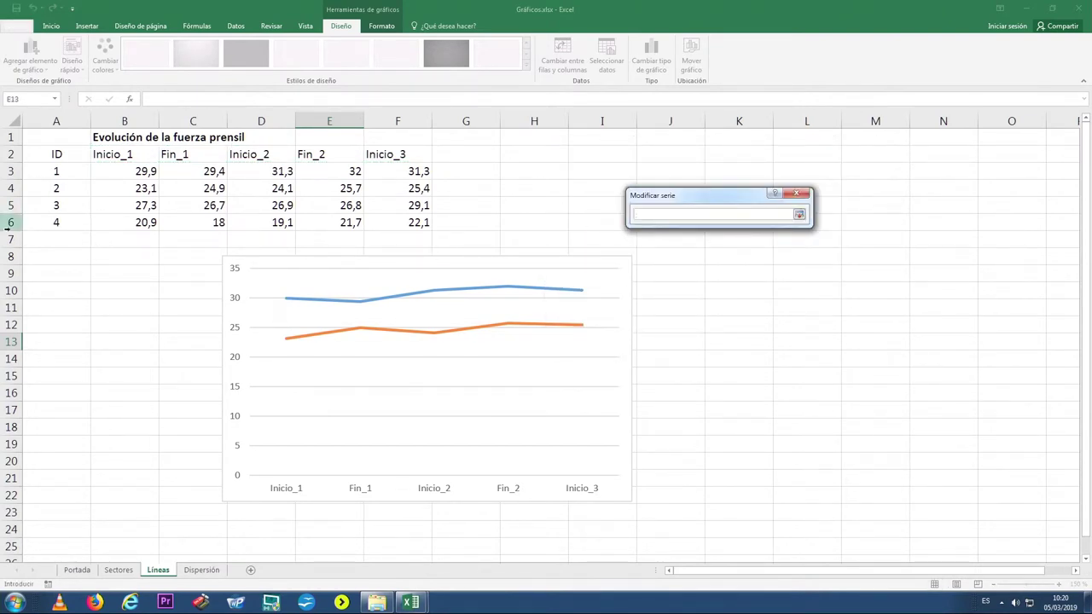
left_click(37, 210)
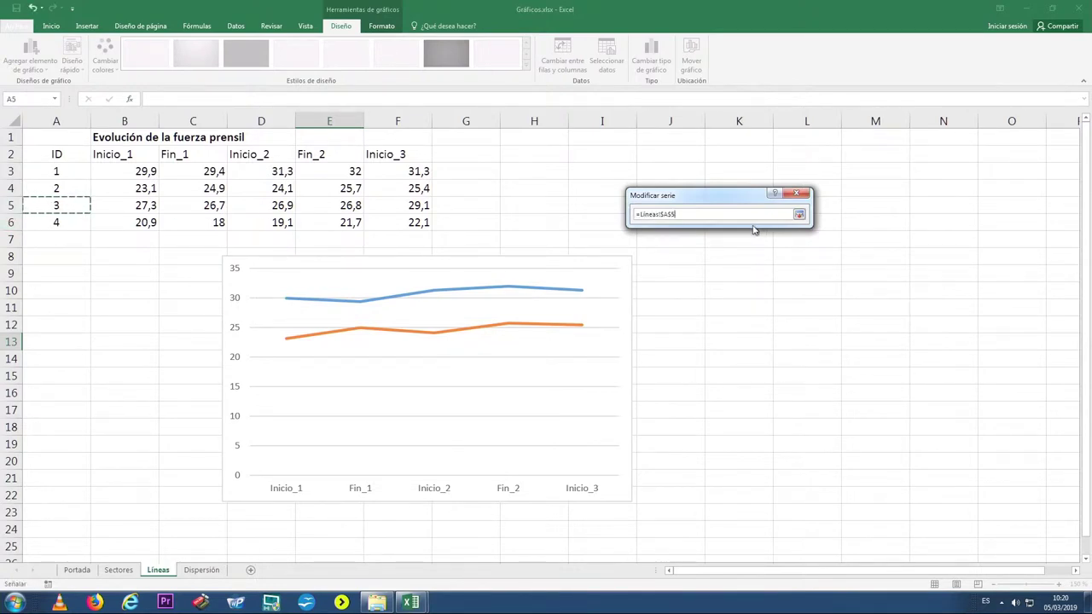
left_click(799, 217)
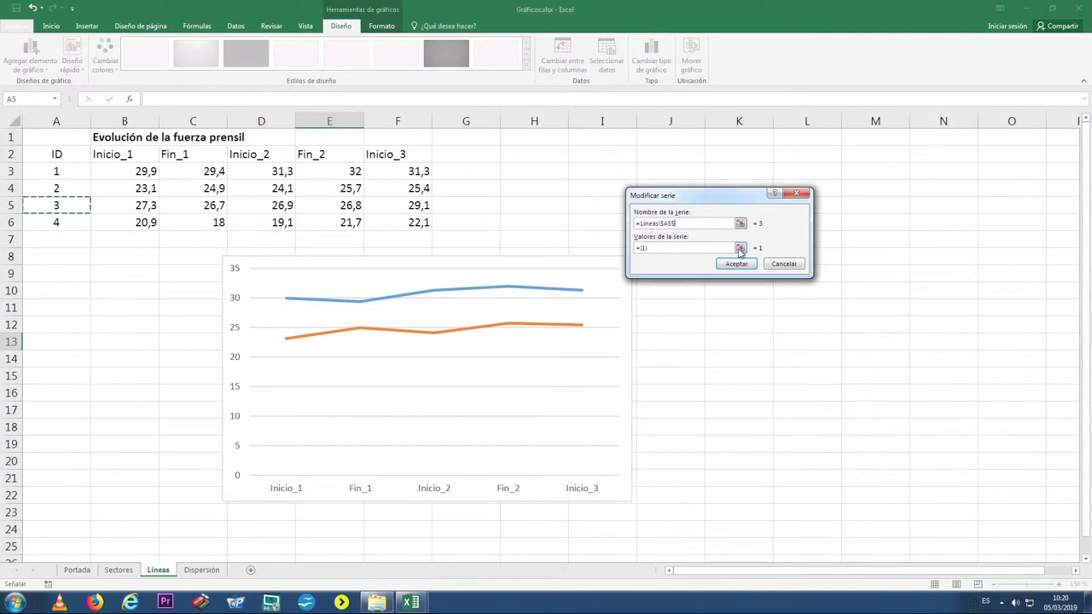
left_click(740, 248)
left_click_drag(134, 206, 388, 207)
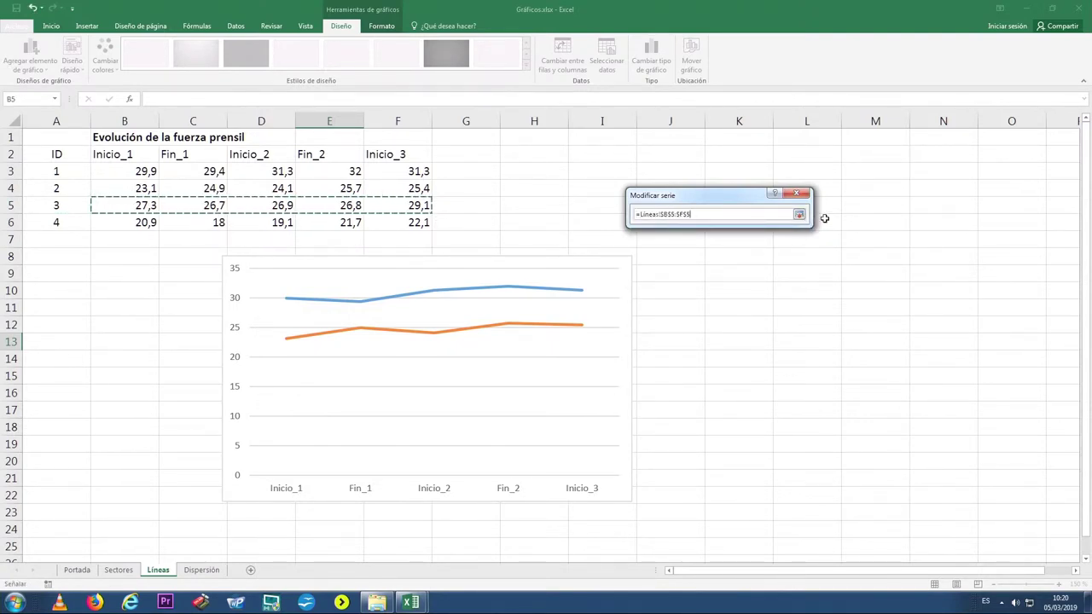
left_click(798, 215)
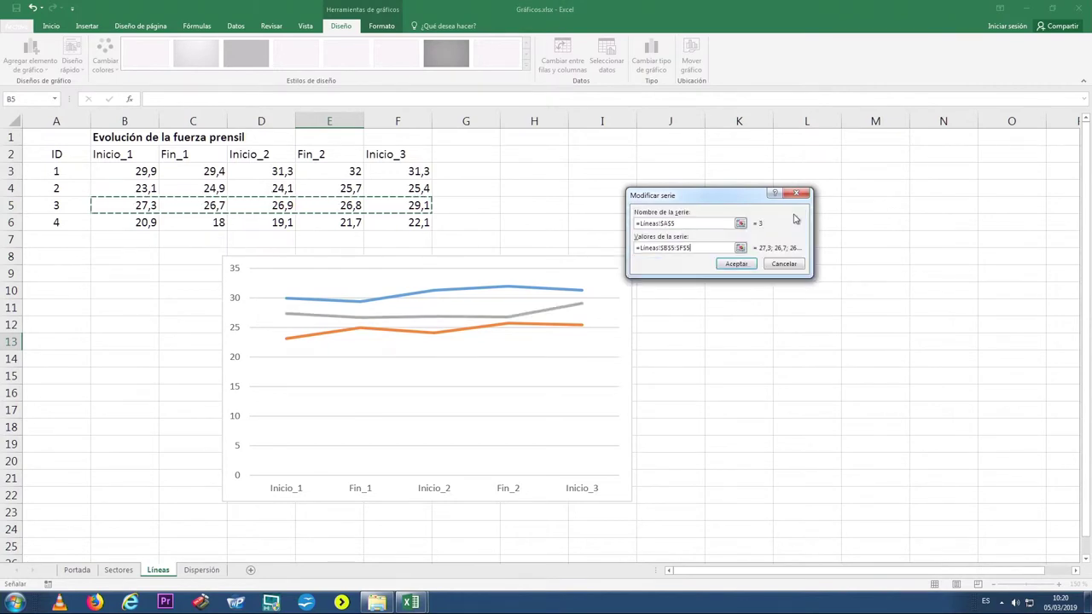
left_click(736, 265)
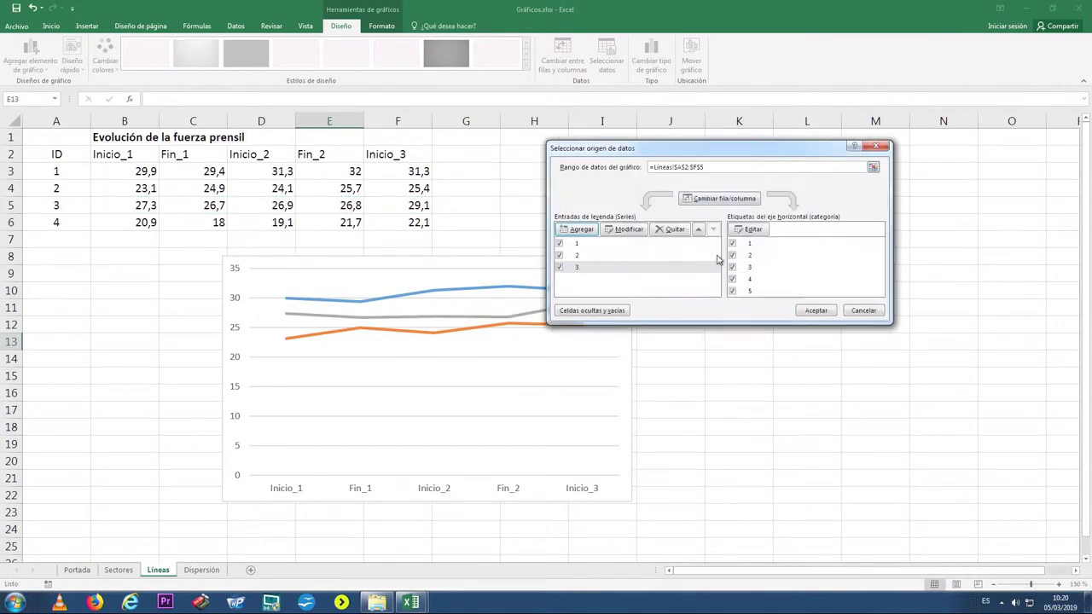
Set the horizontal axis labels to B2:F2 once more
left_click(752, 230)
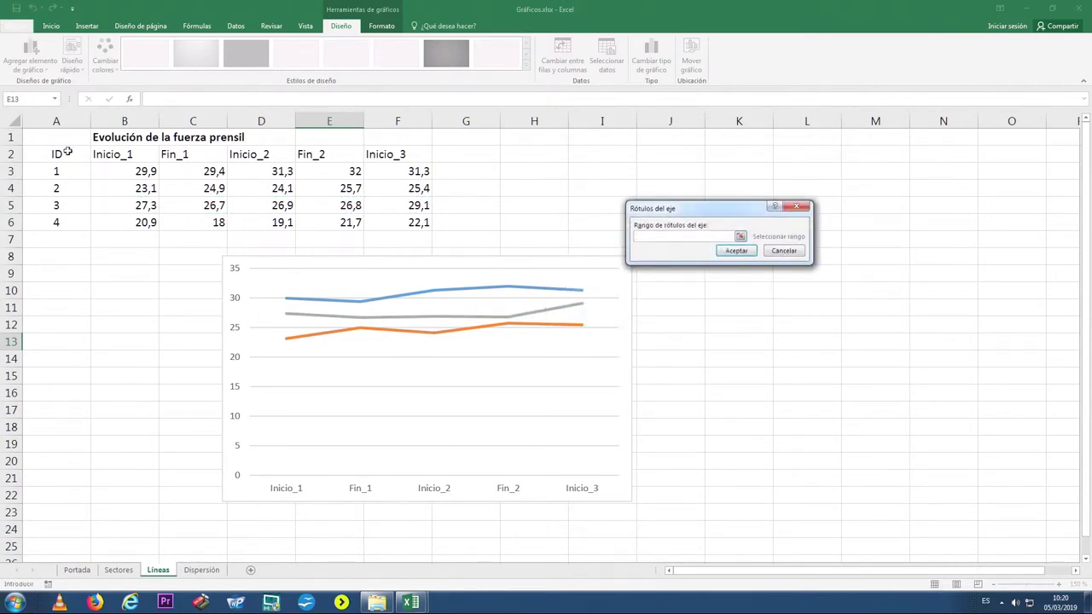
left_click_drag(112, 153, 395, 157)
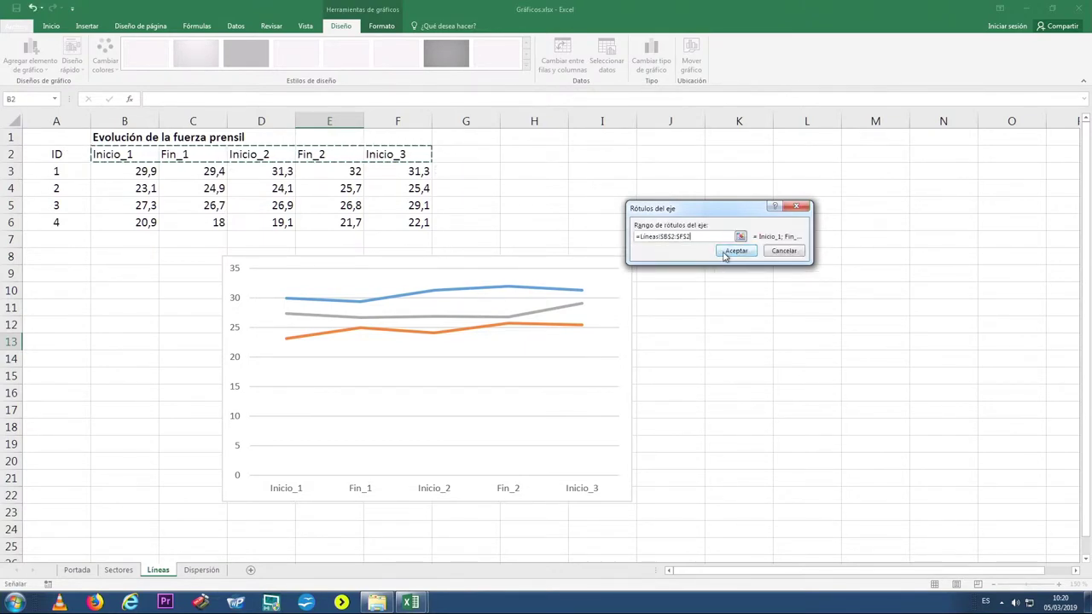
left_click(736, 251)
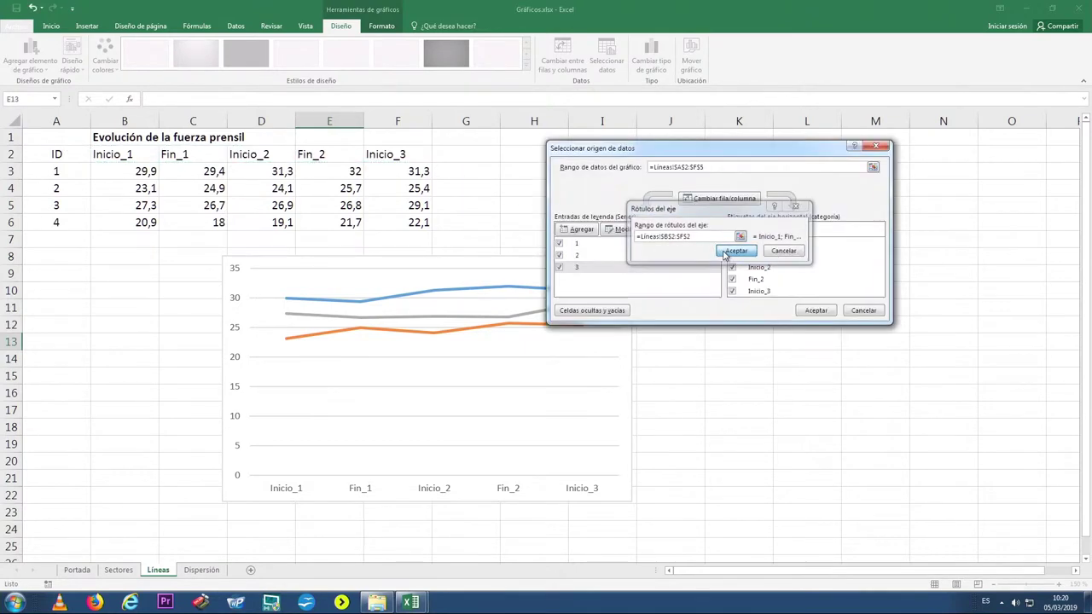
Add a fourth series named from A6 with values B6:F6
left_click(593, 230)
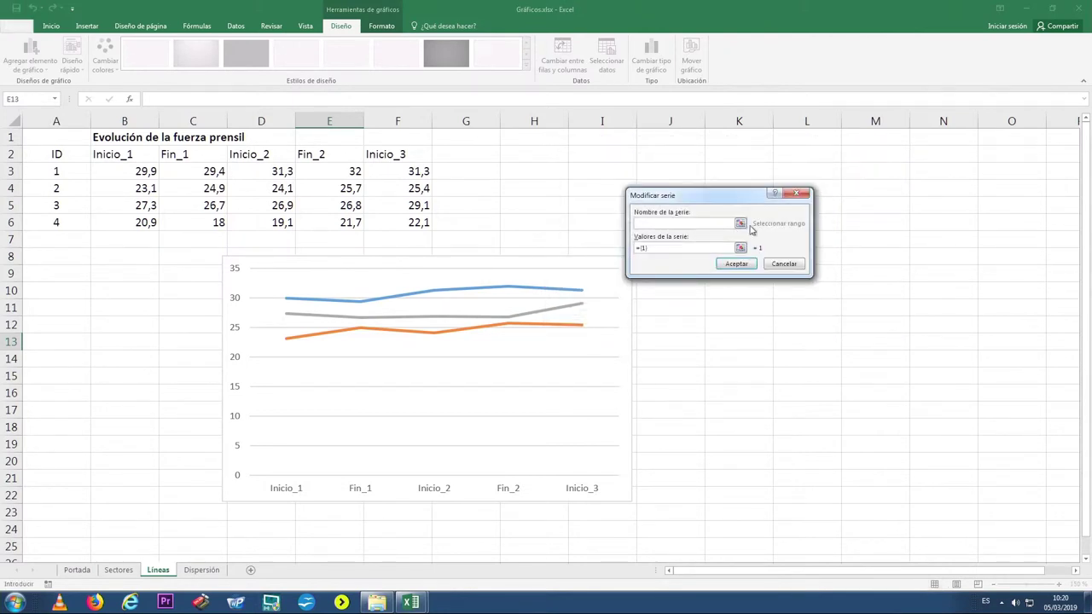
left_click(740, 224)
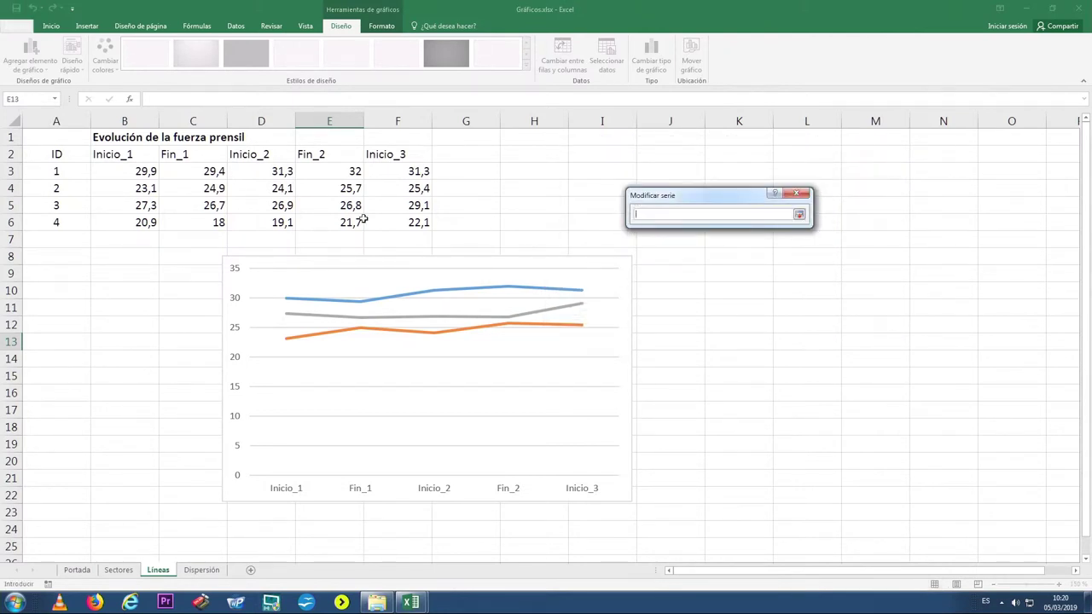
left_click(84, 219)
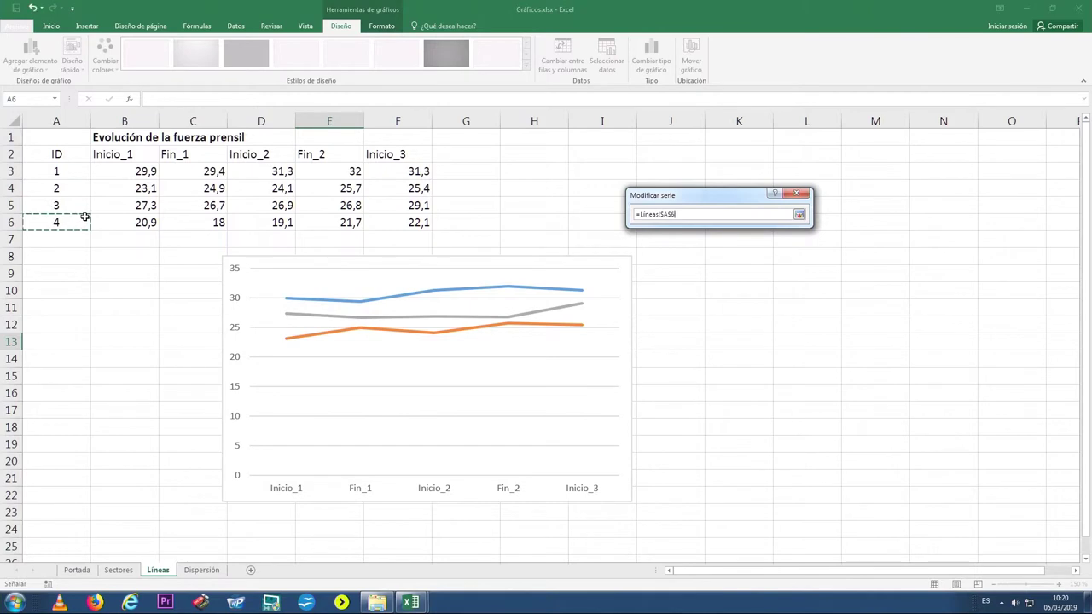
left_click(799, 215)
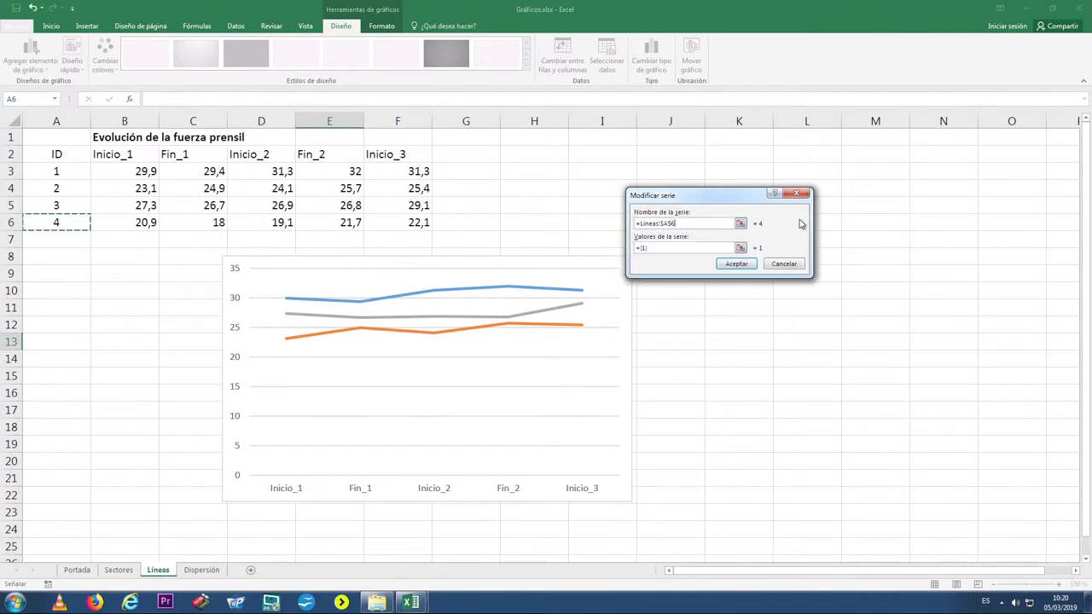
left_click(740, 248)
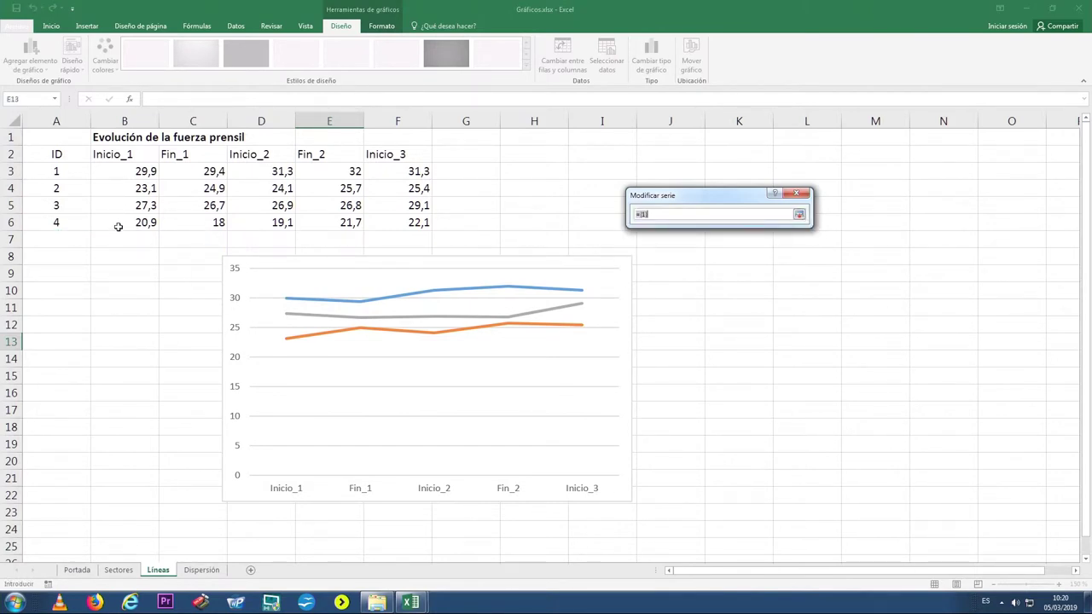
left_click_drag(118, 226, 418, 223)
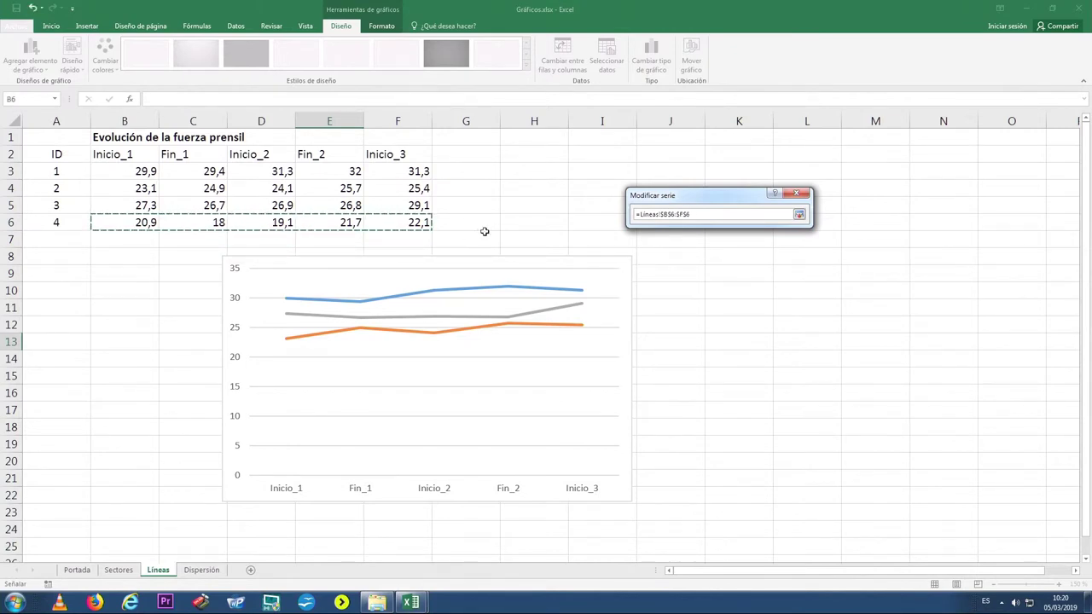
left_click(799, 214)
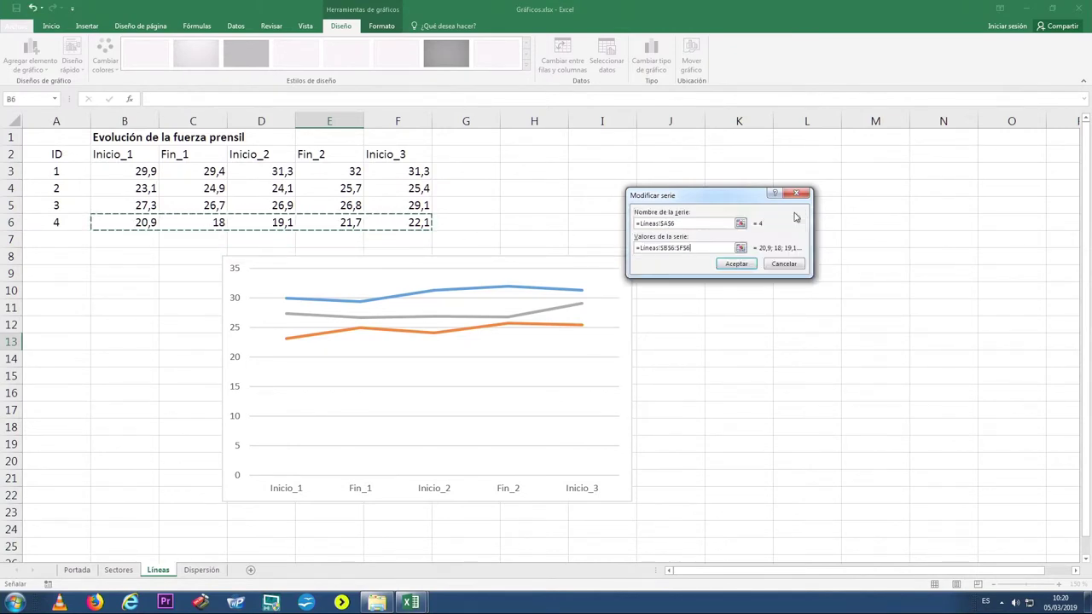
left_click(735, 264)
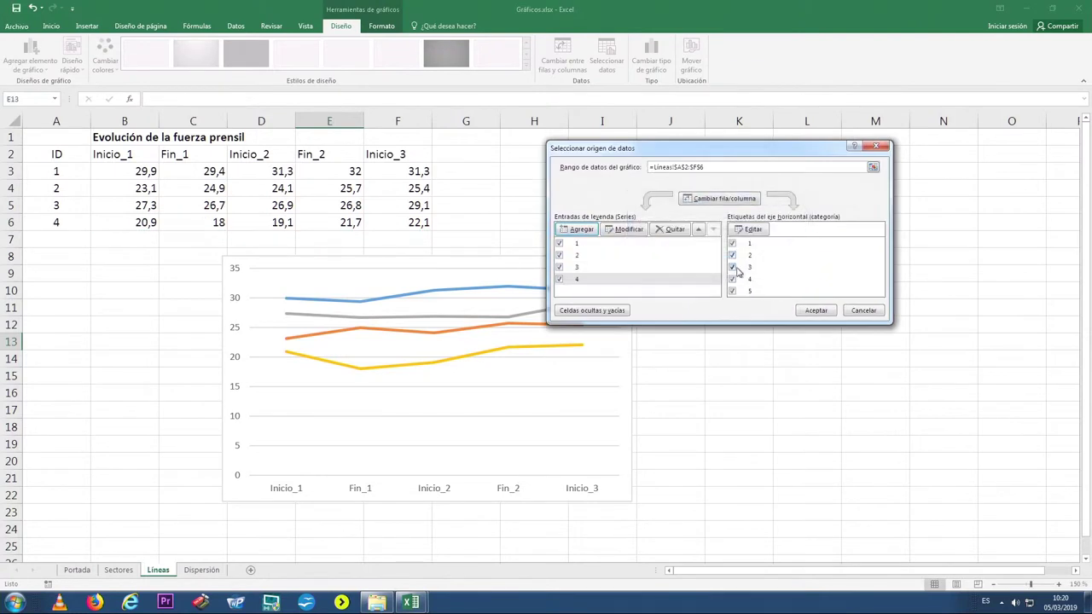
Keep B2:F2 as the axis labels and apply all data changes to the chart
left_click(756, 229)
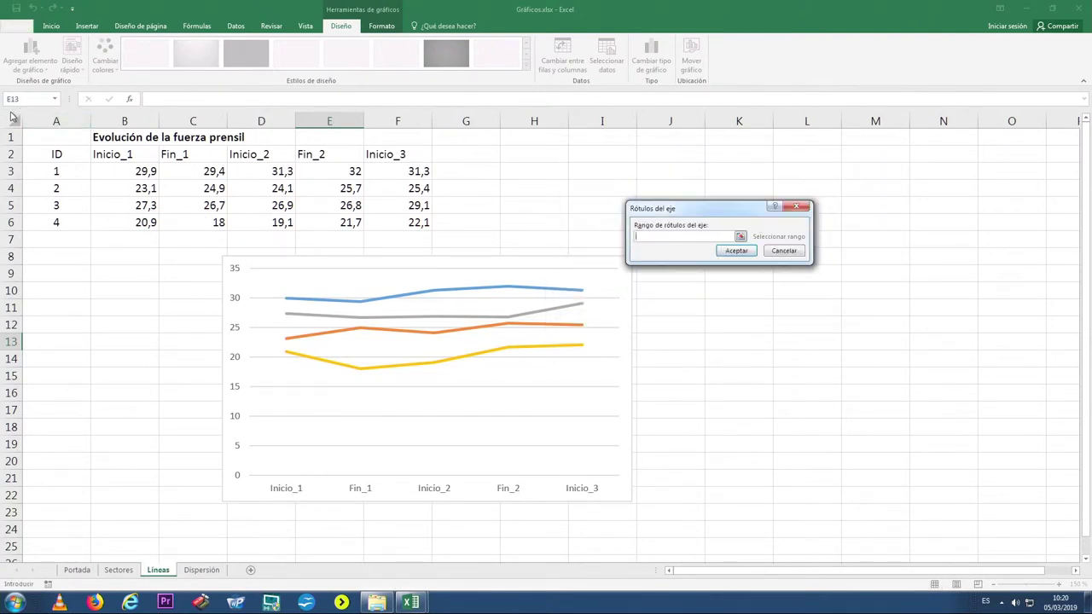
left_click_drag(103, 154, 393, 151)
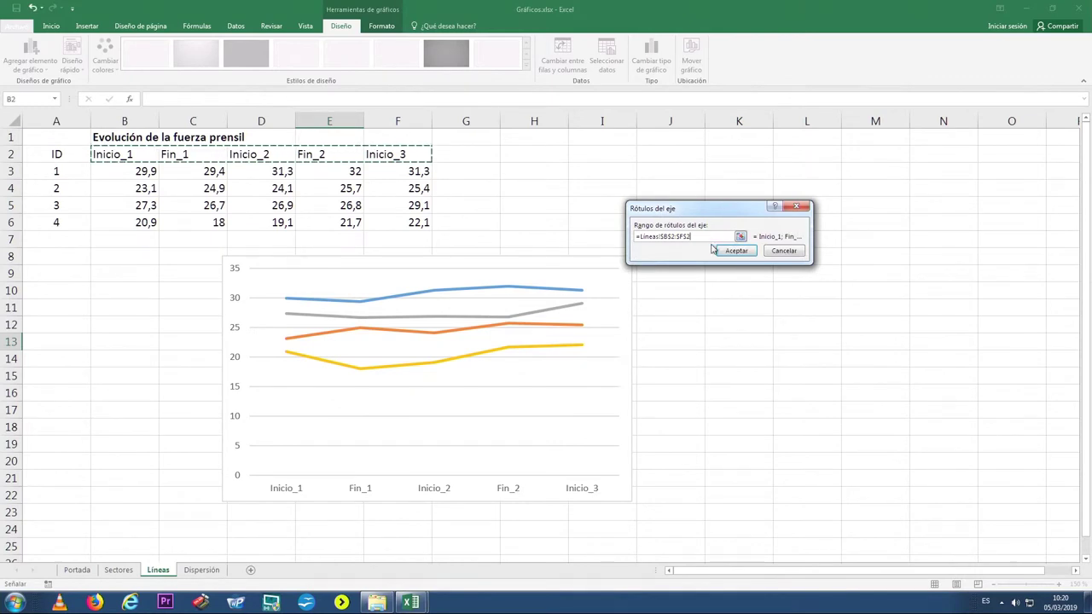
left_click(721, 251)
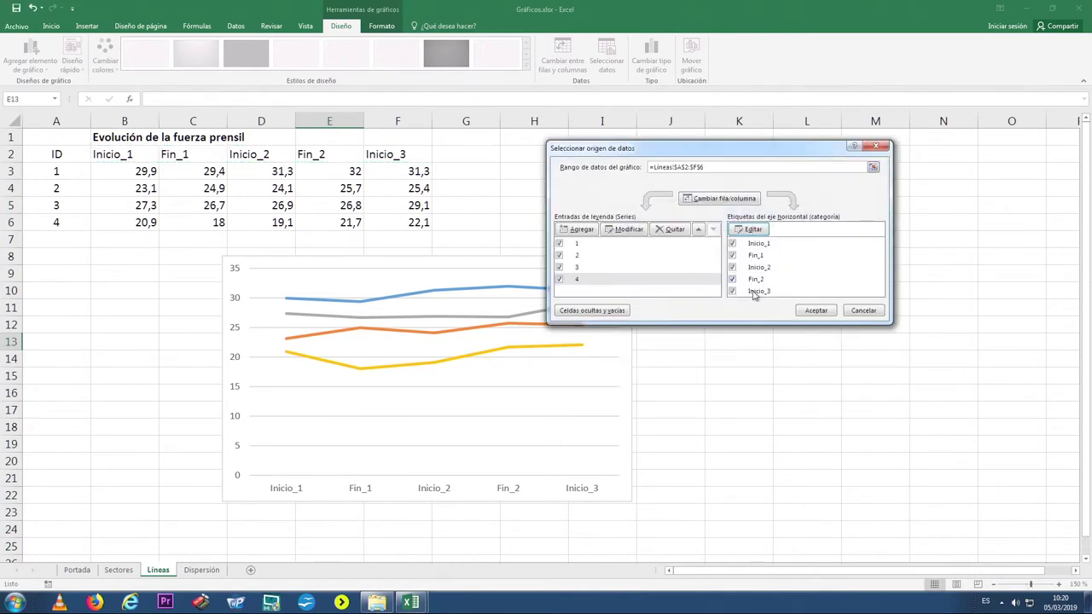
left_click(810, 310)
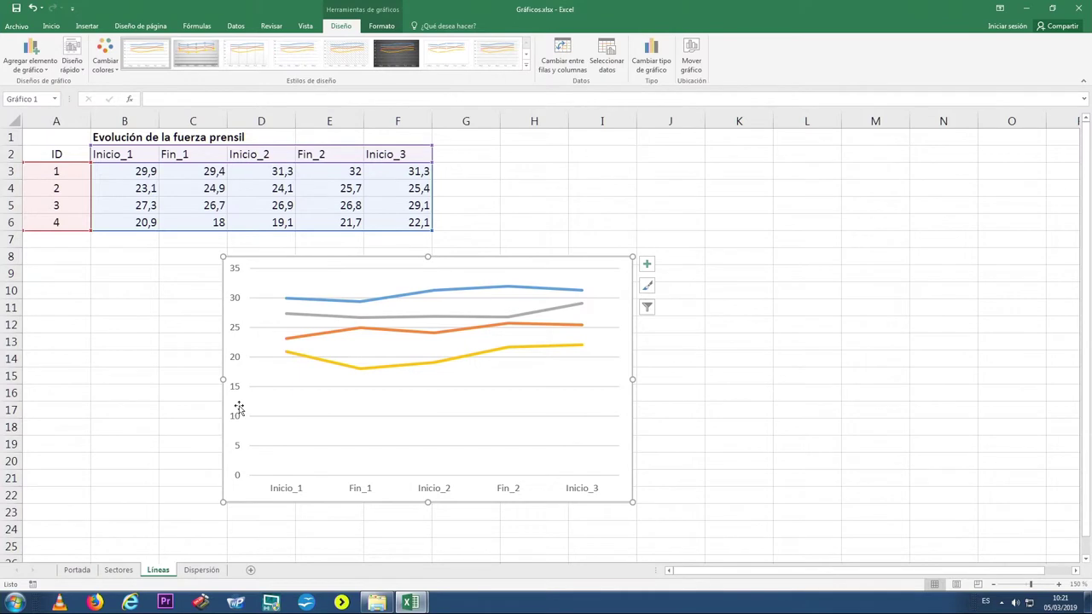
Set the vertical axis minimum to 15 in Dar formato al eje, then deselect the chart
left_click(238, 390)
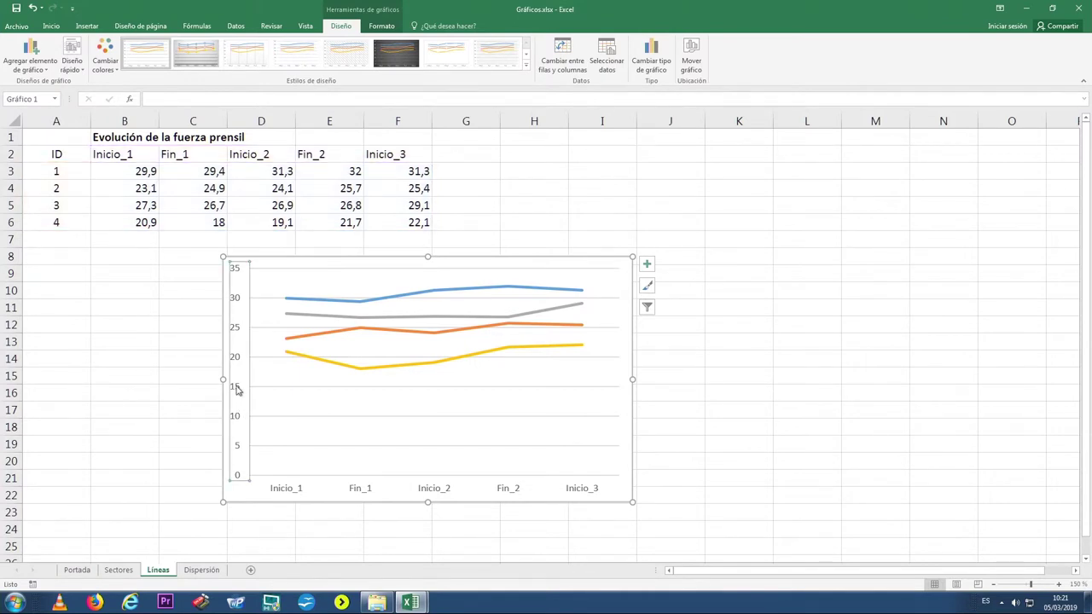
right_click(238, 390)
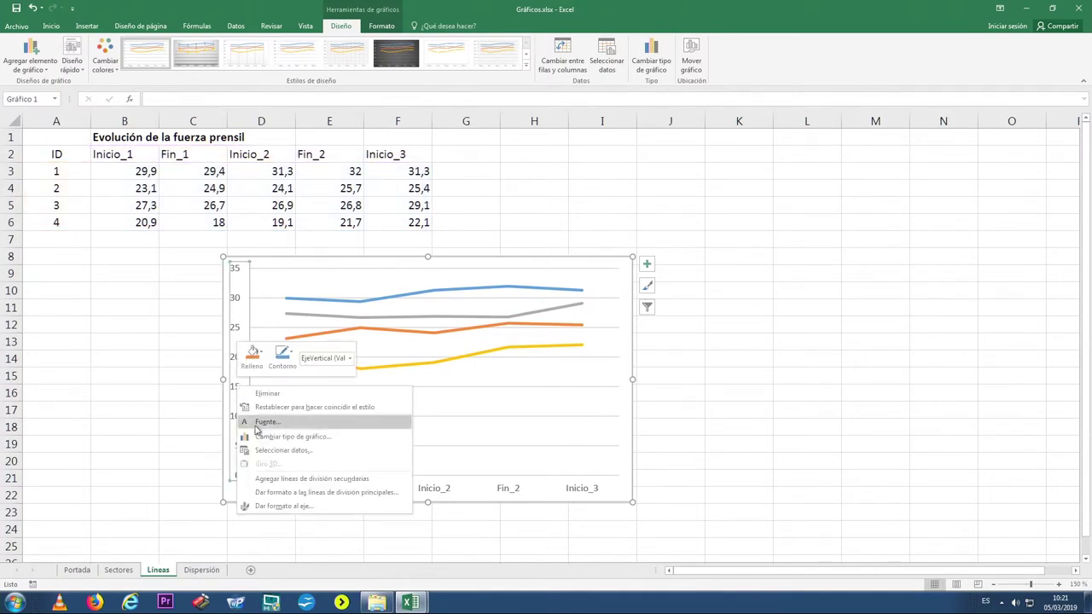
left_click(299, 507)
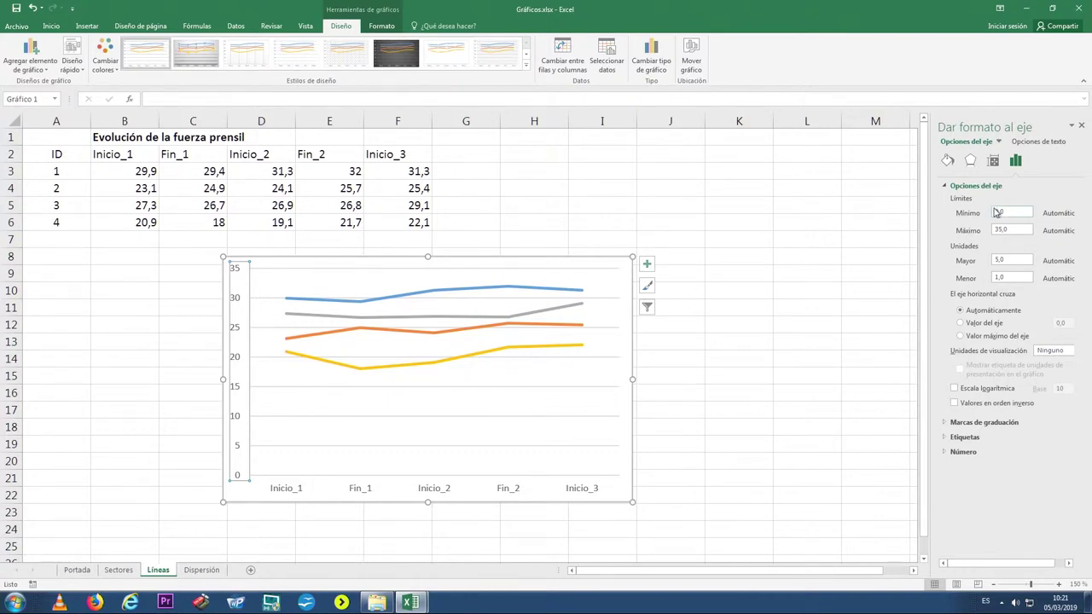
left_click(998, 214)
type("15")
left_click(998, 260)
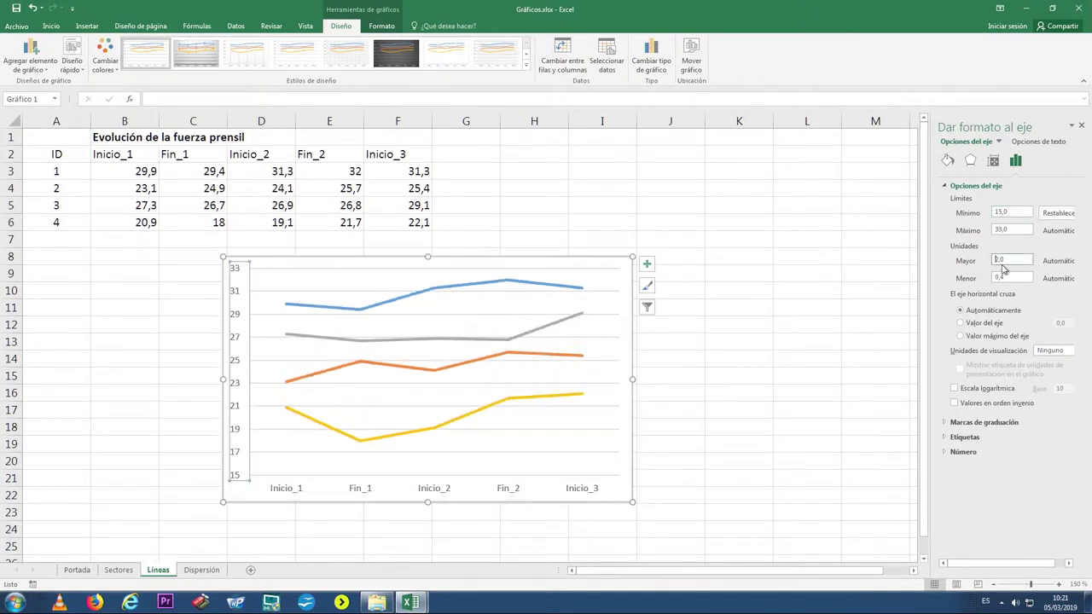
left_click(724, 317)
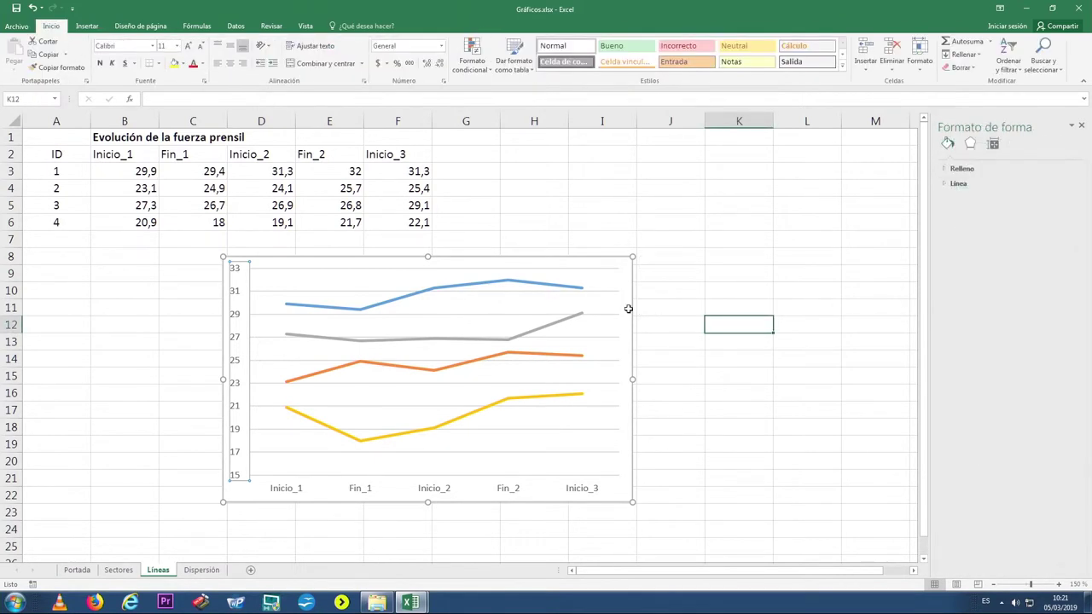
Place a legend on the right of the grip-strength chart showing series 1, 2, 3 and 4
left_click(350, 260)
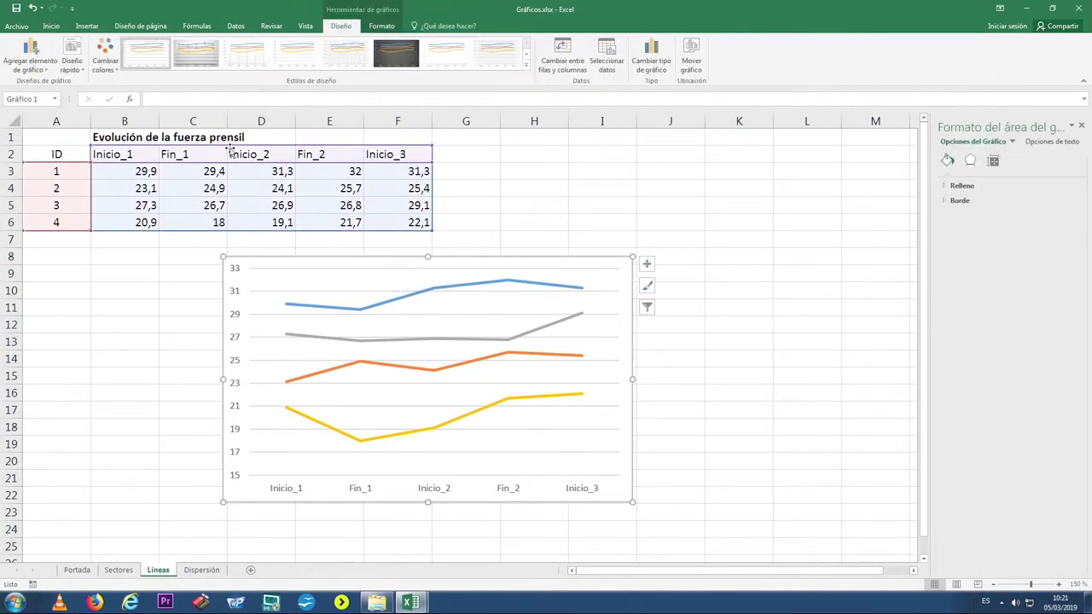
left_click(38, 74)
mouse_move(54, 100)
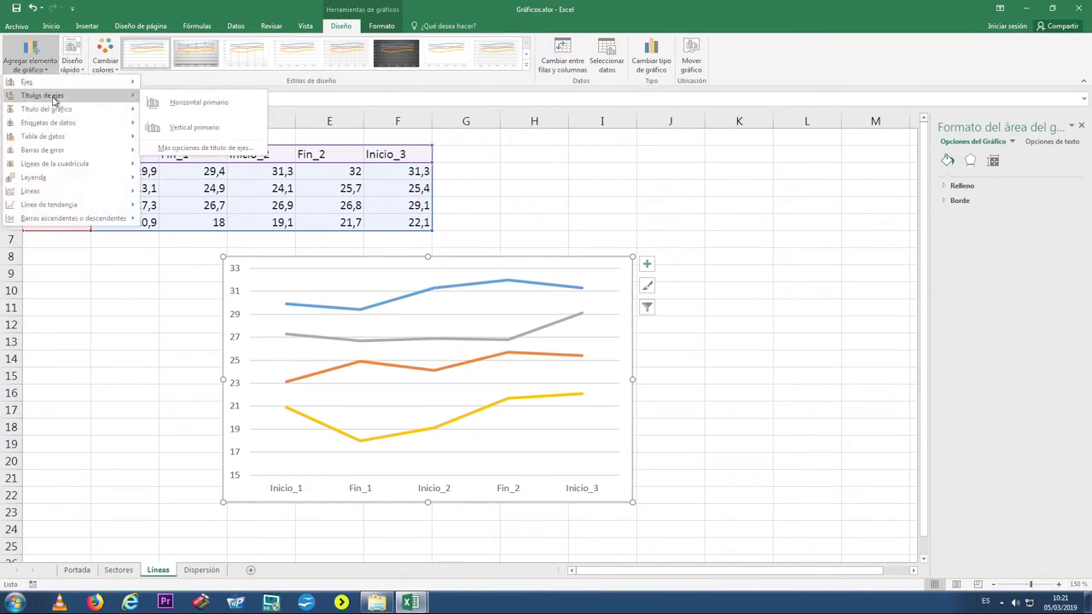
mouse_move(73, 155)
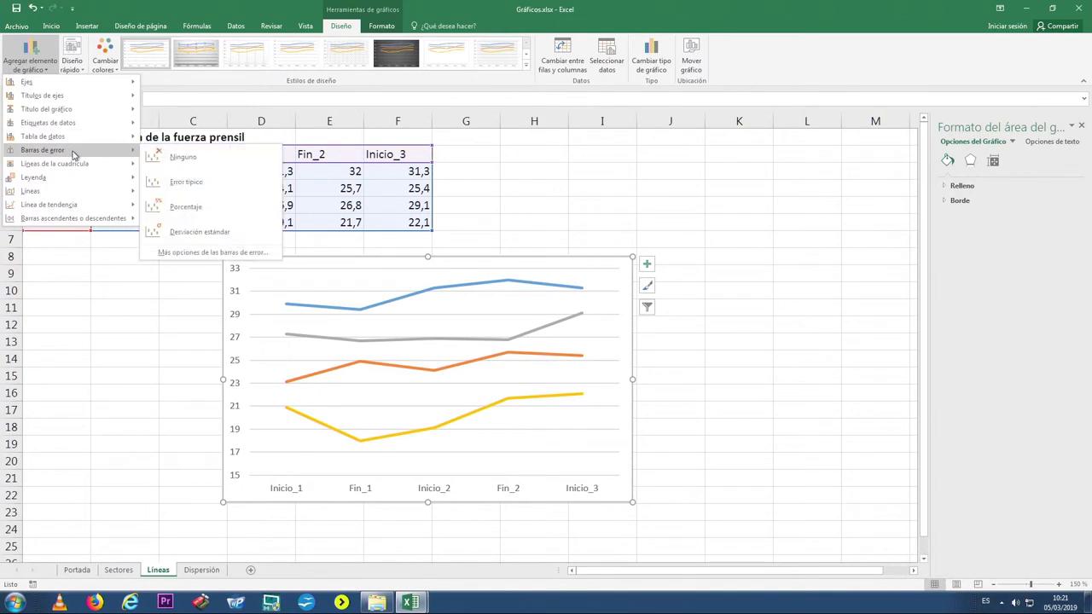
mouse_move(77, 176)
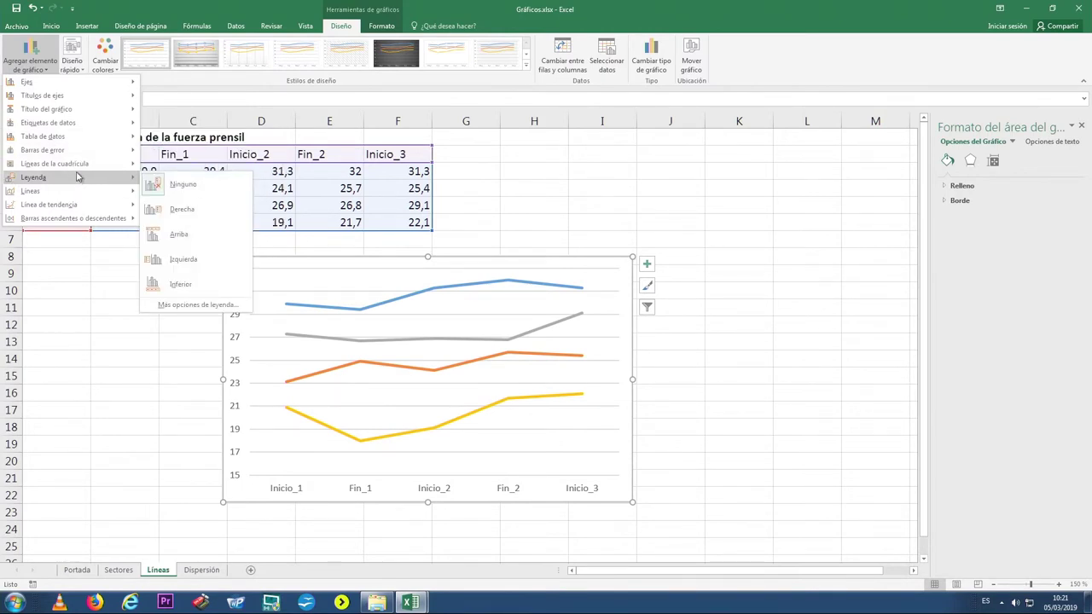
left_click(187, 210)
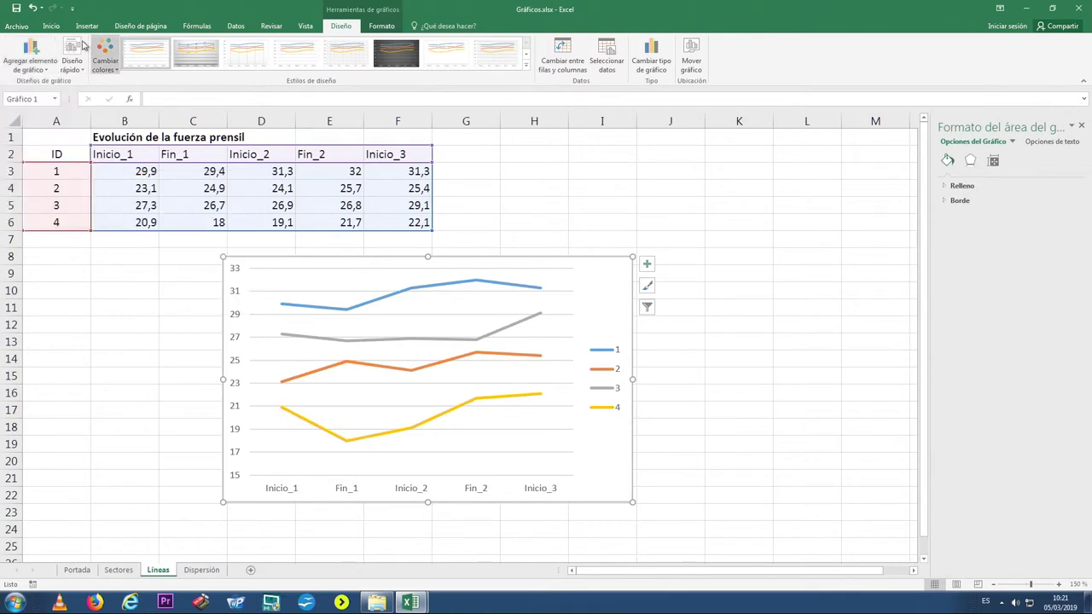
Add an above-chart title reading 'EVOLUCCIÓN DE LA FUERZA PRENSIL' to the line chart
left_click(44, 66)
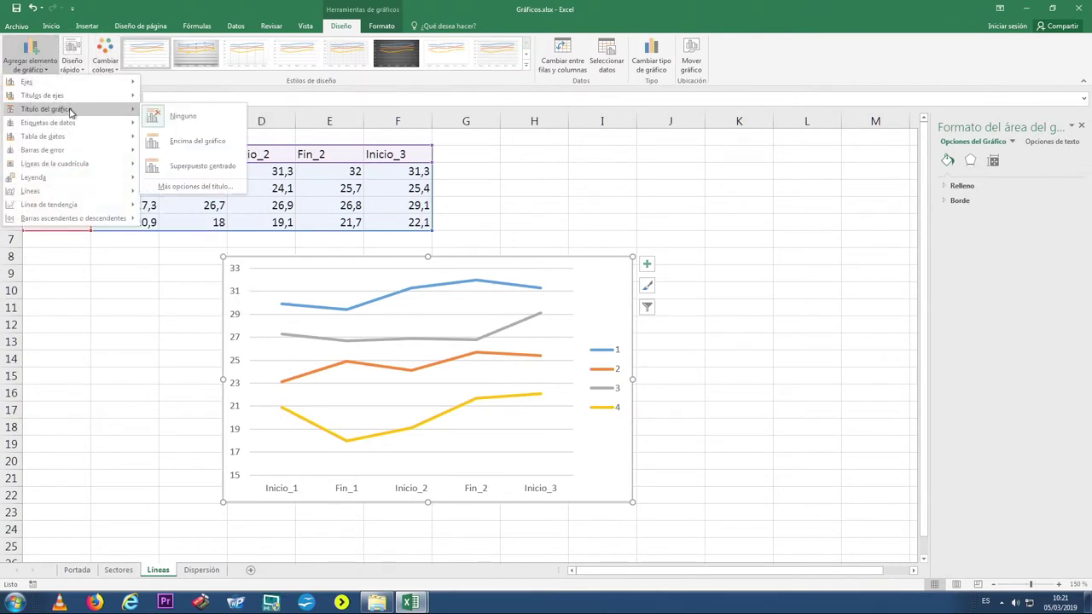
left_click(223, 138)
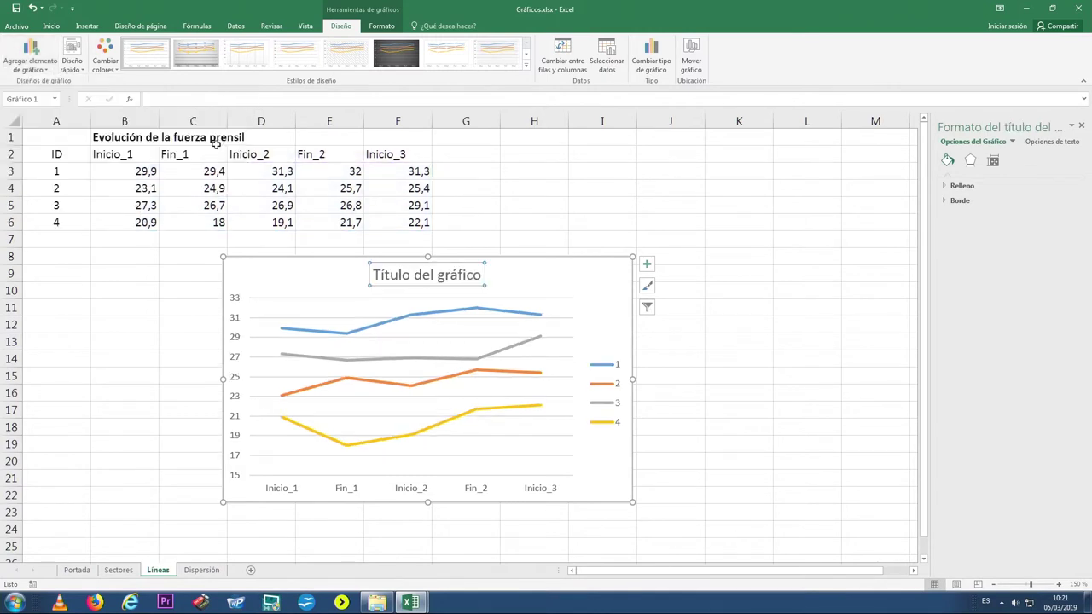
left_click_drag(487, 273, 392, 268)
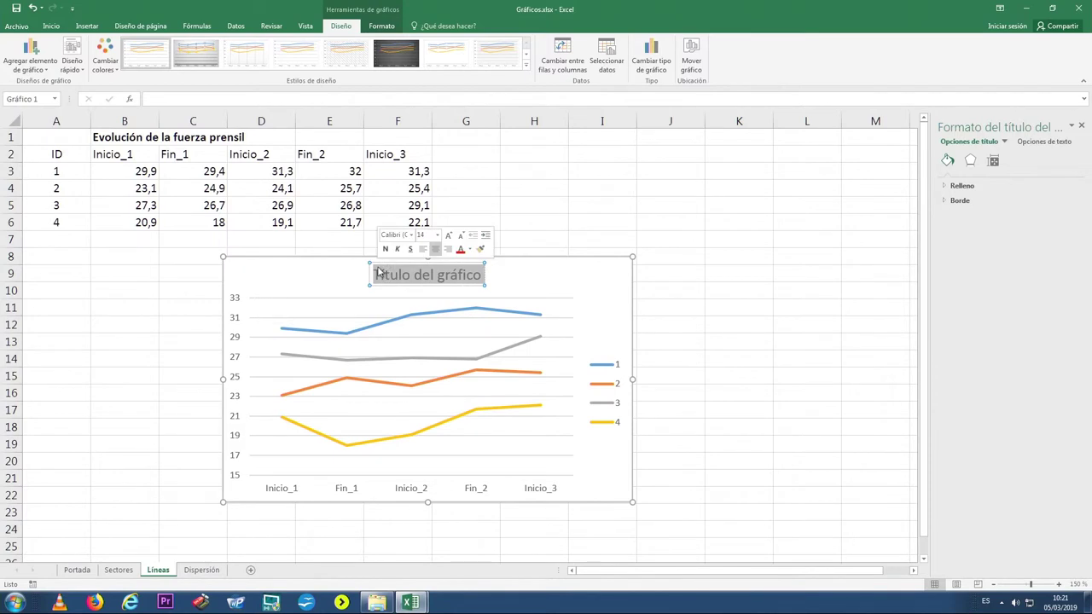
type("eV")
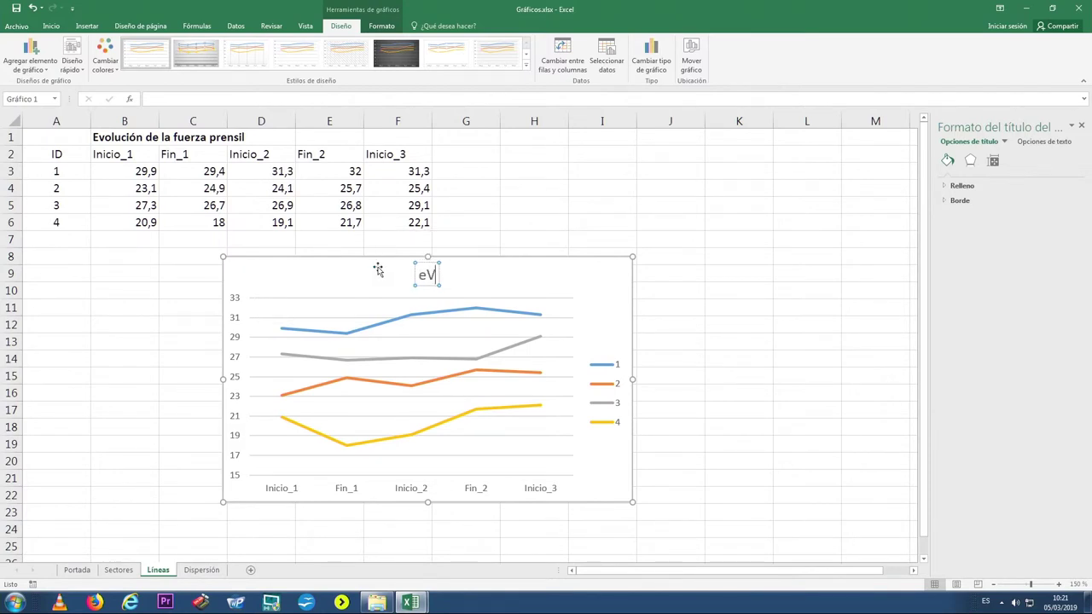
type("OLUC")
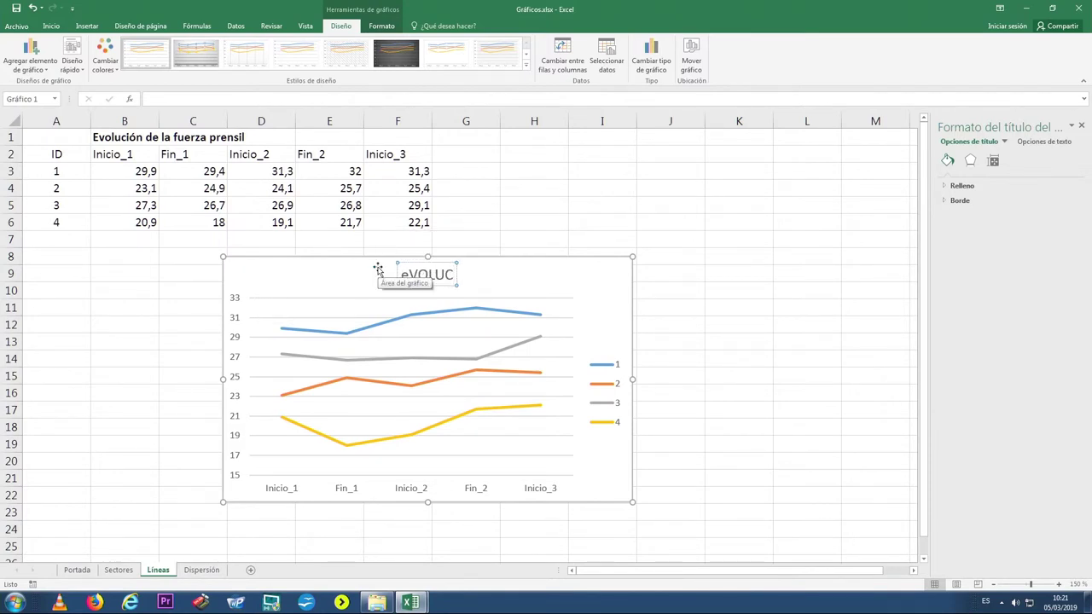
type("C")
type("IÓN DE")
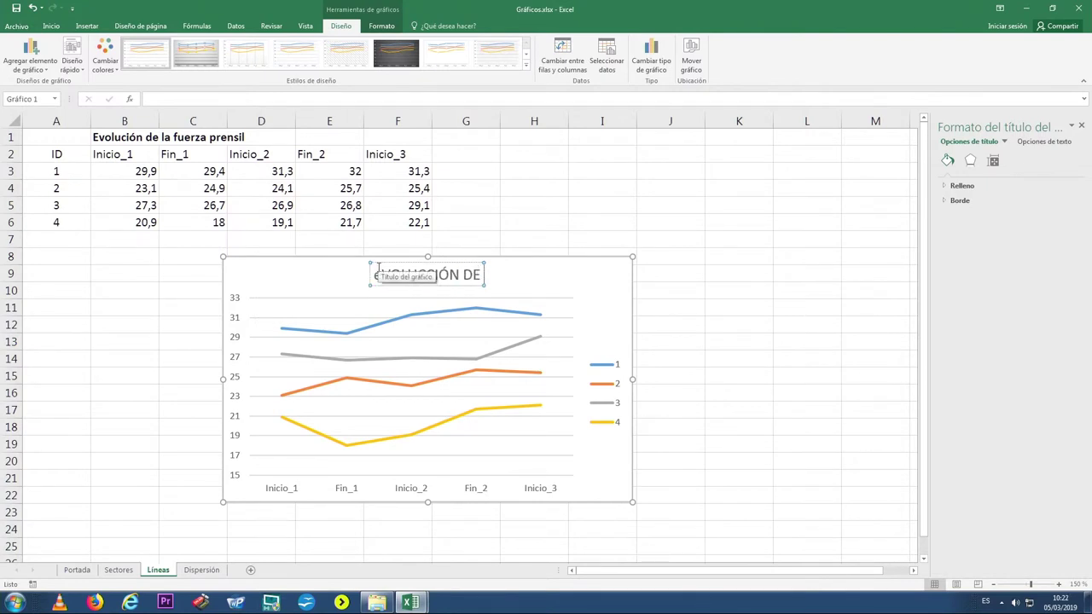
type(" LA FUER")
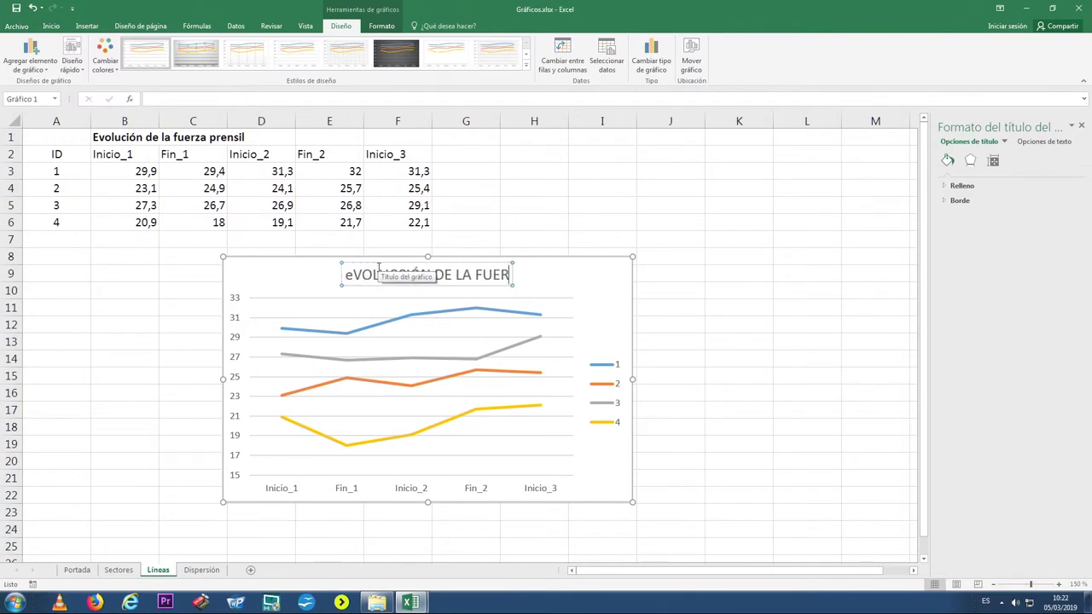
type("ZA PREN")
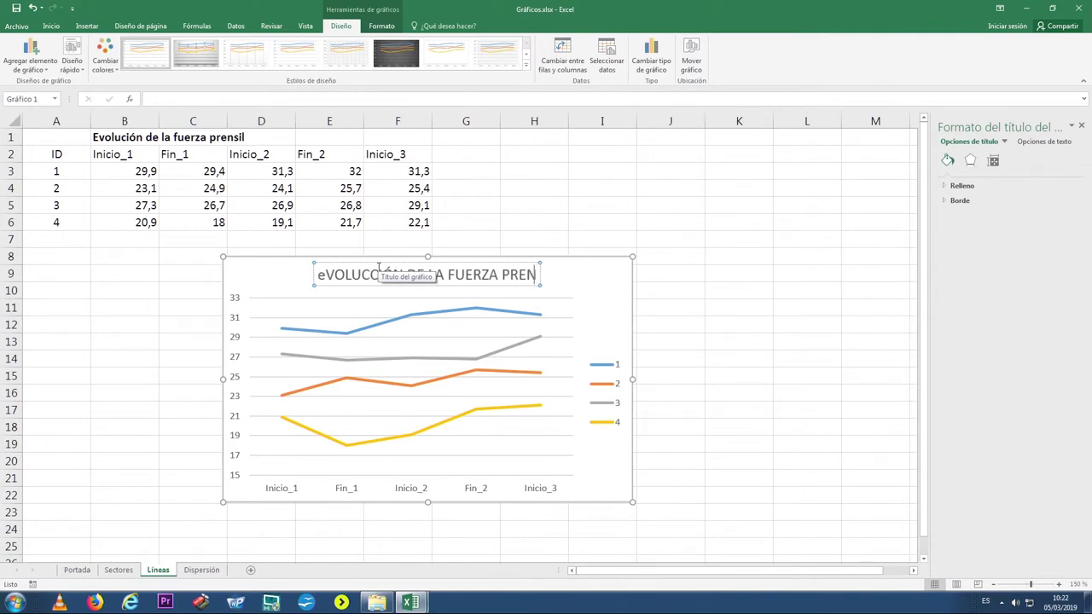
type("SIL")
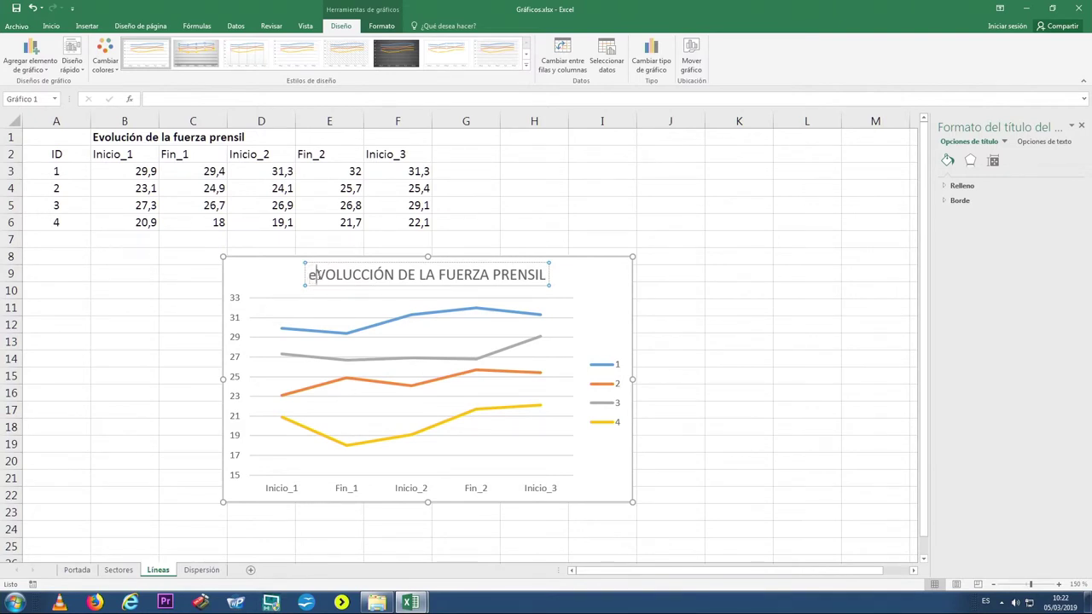
key("BackSpace")
type("E")
left_click(684, 279)
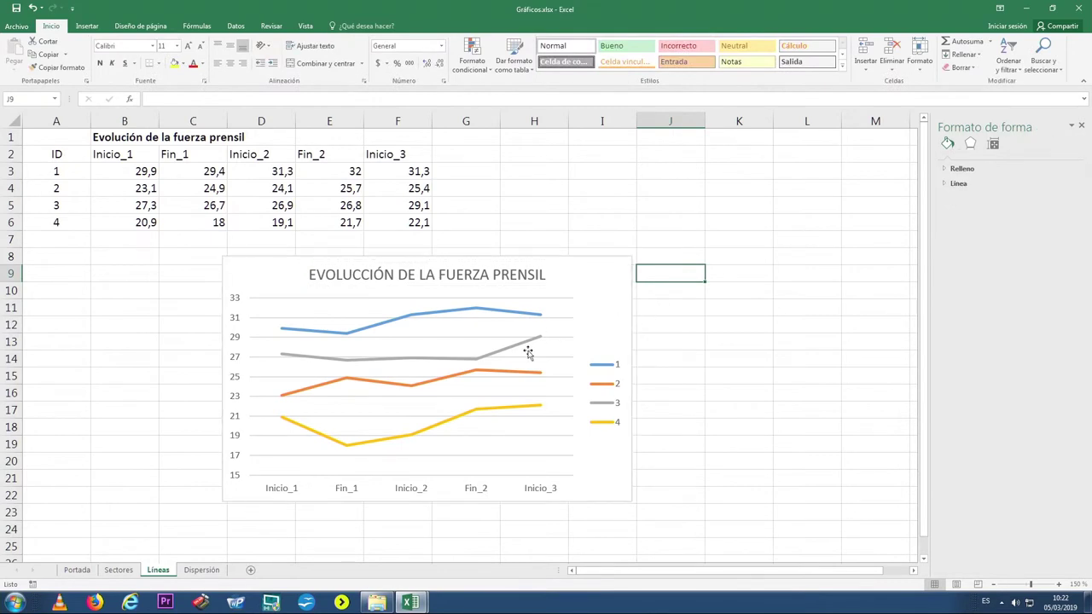
On the Dispersión sheet, insert a blank scatter chart beside the Relación entre fuerza y velocidad table
left_click(196, 570)
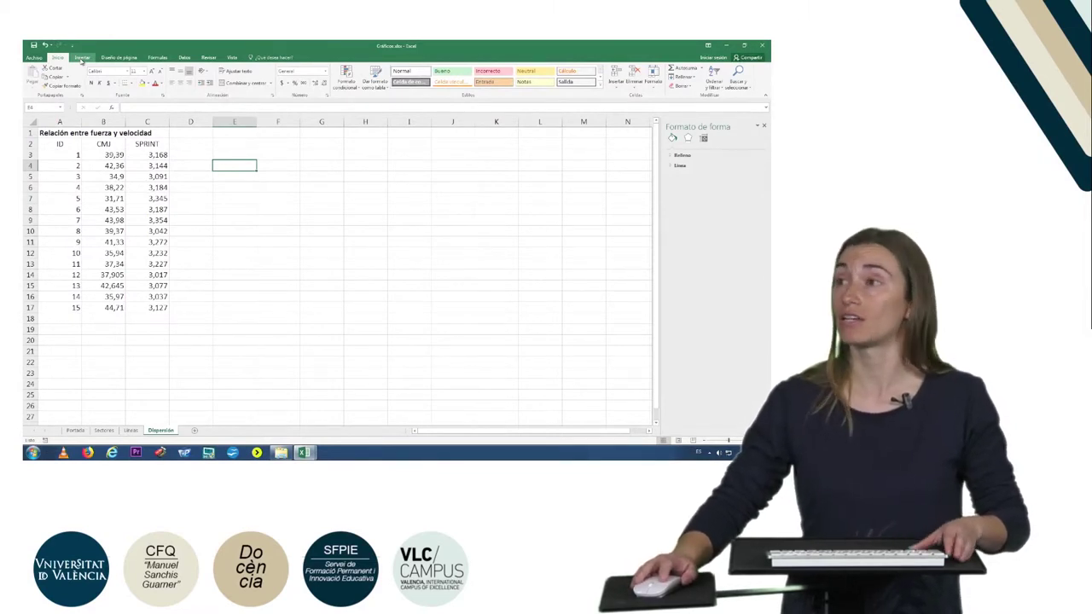
left_click(81, 58)
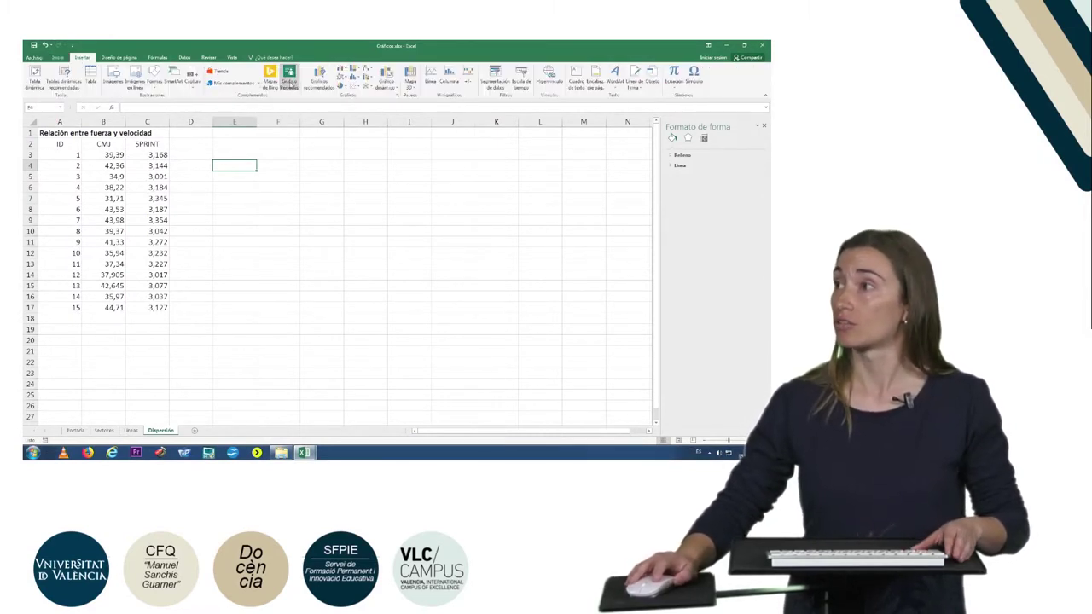
left_click(356, 88)
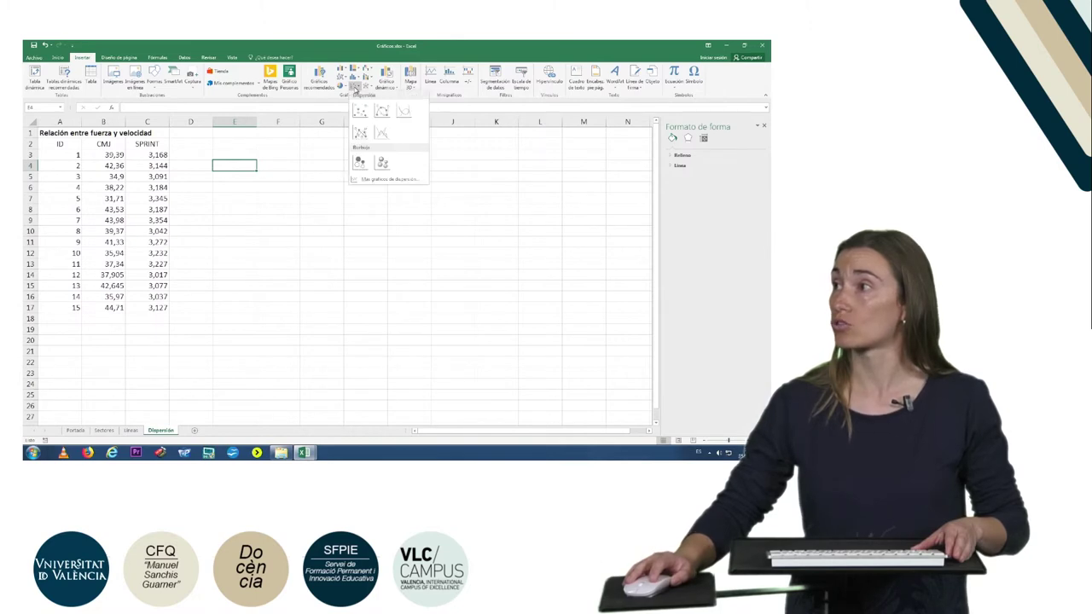
left_click(360, 110)
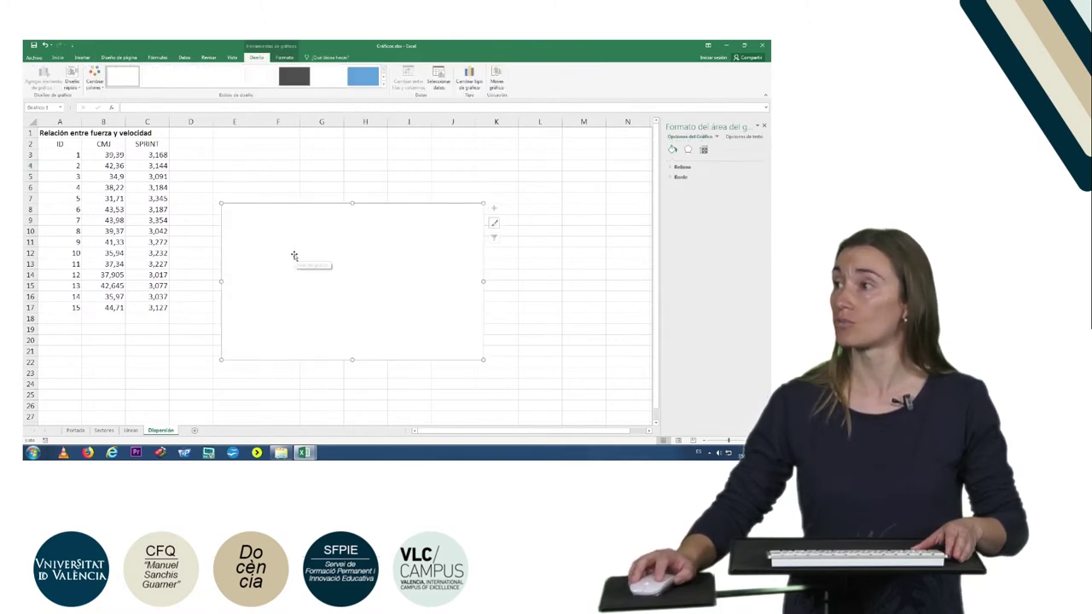
left_click_drag(295, 254, 279, 203)
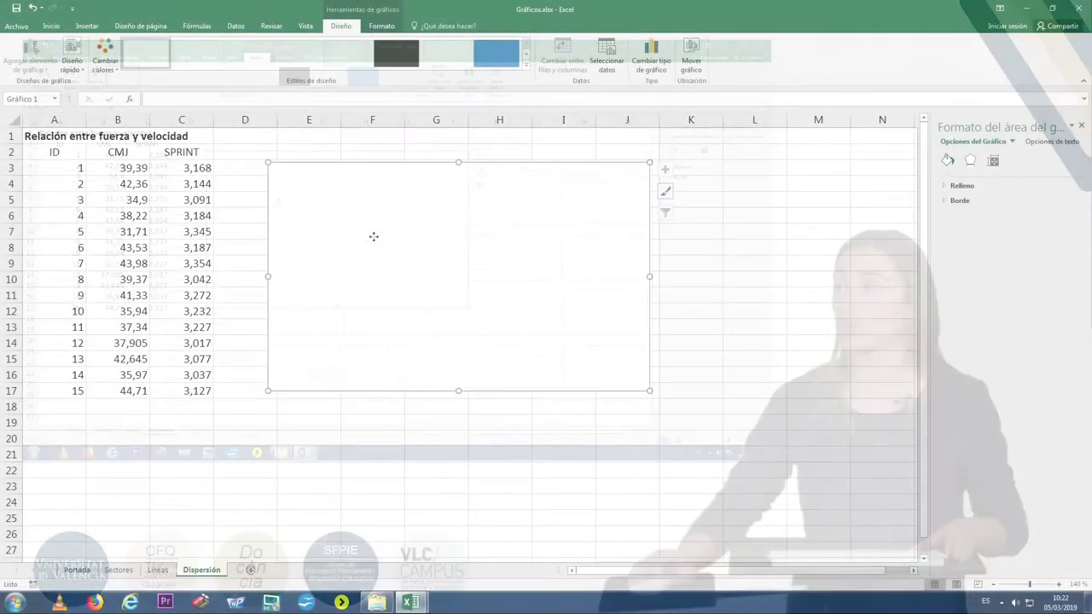
Add a new series to the empty scatter chart, taking its name from cell A1
right_click(374, 239)
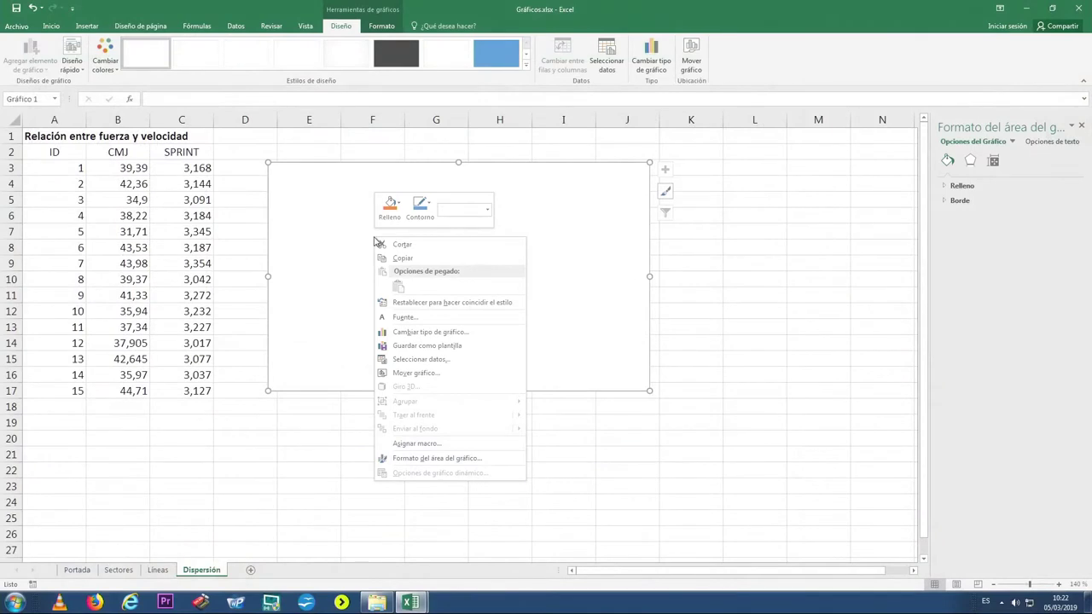
left_click(431, 363)
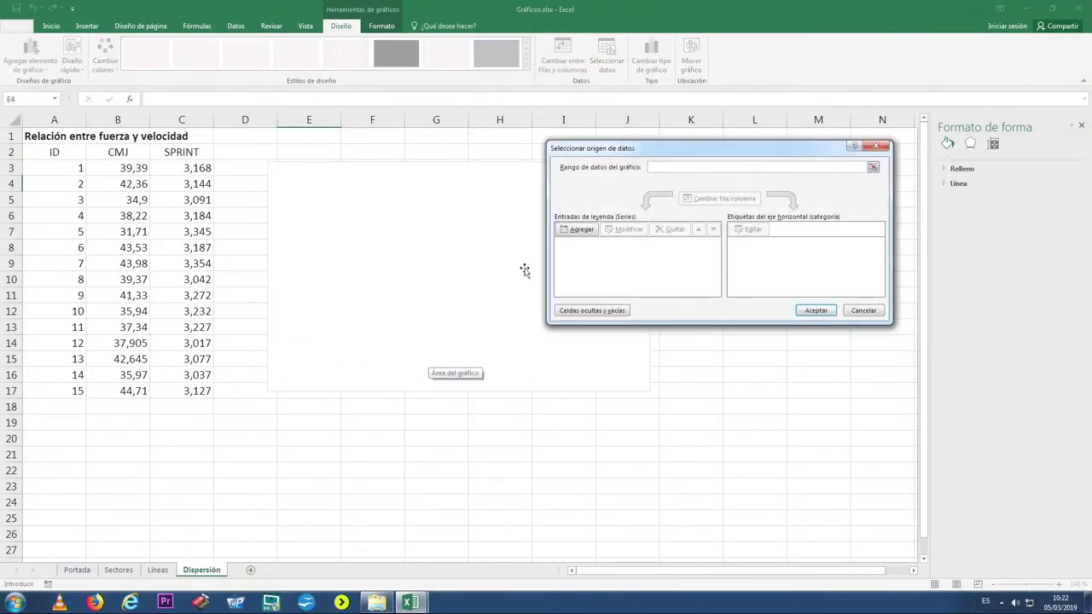
left_click(574, 230)
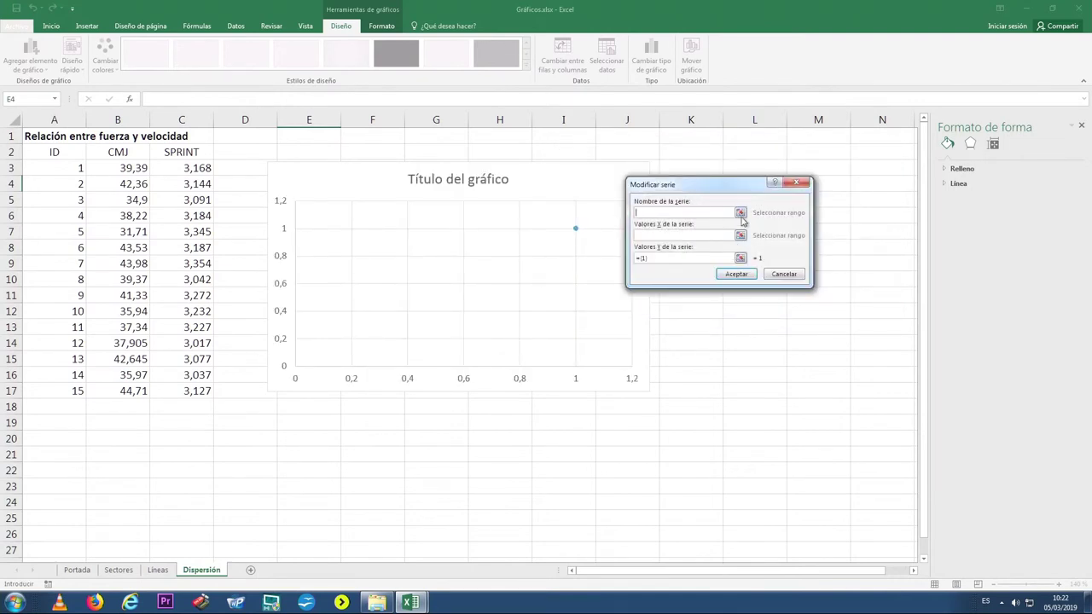
left_click(740, 213)
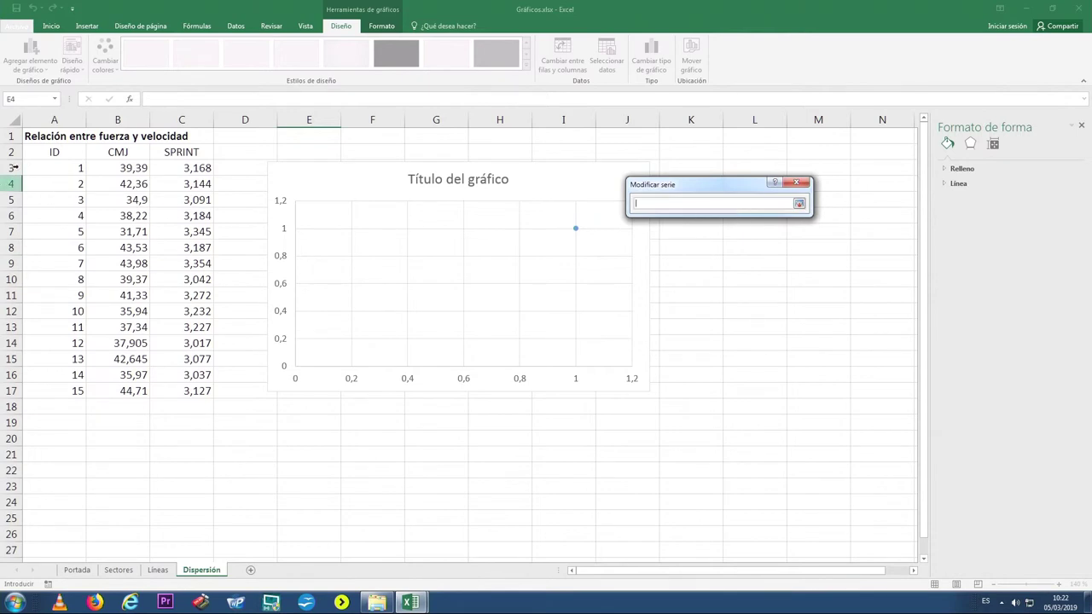
left_click(41, 133)
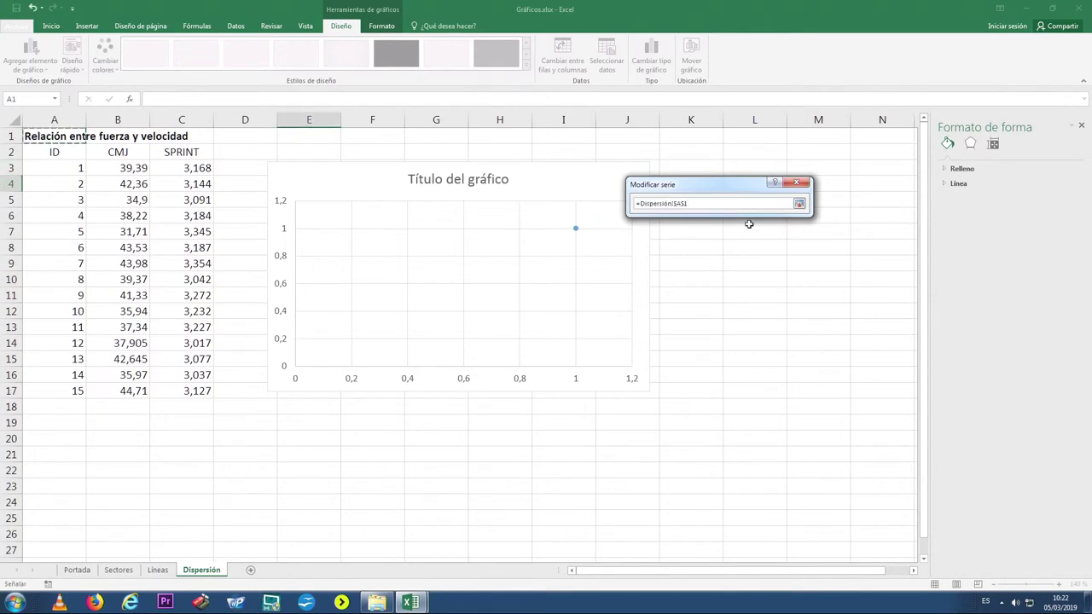
Set the series X values to the CMJ column, B3:B18
left_click(800, 207)
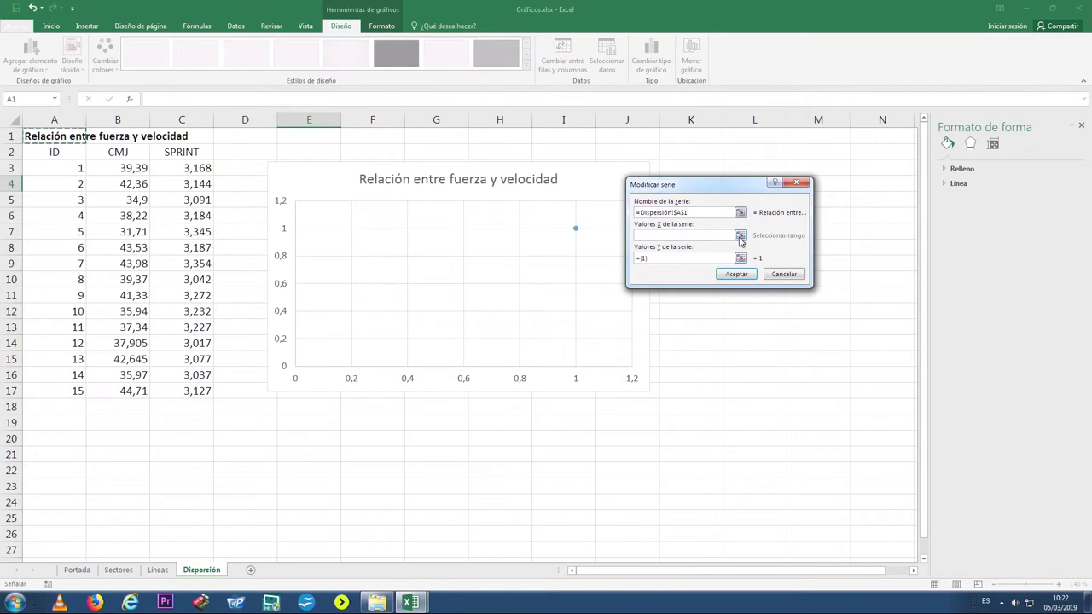
left_click(741, 236)
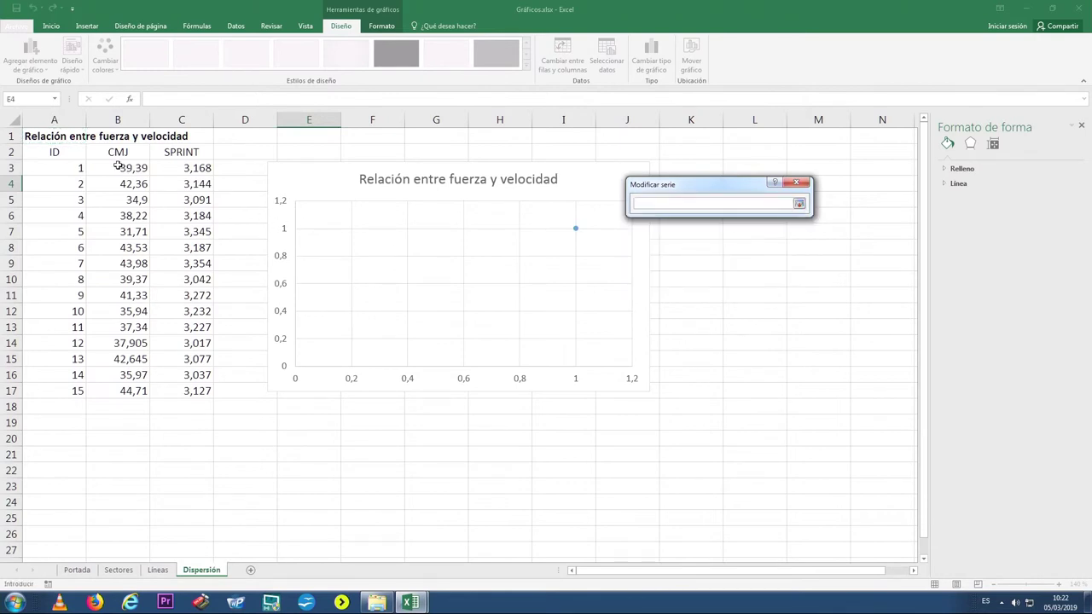
left_click_drag(118, 165, 110, 403)
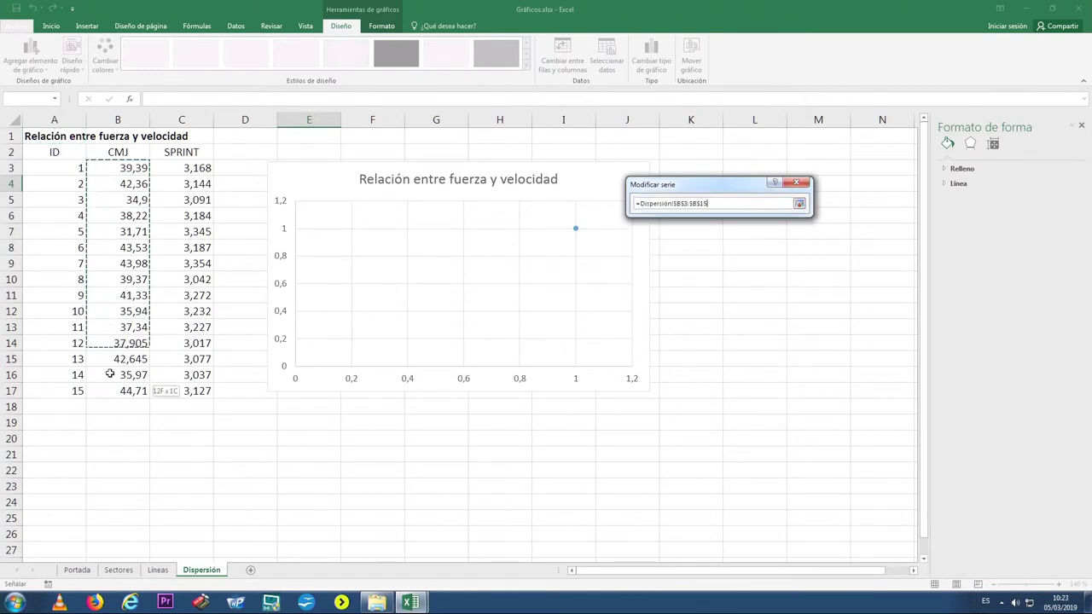
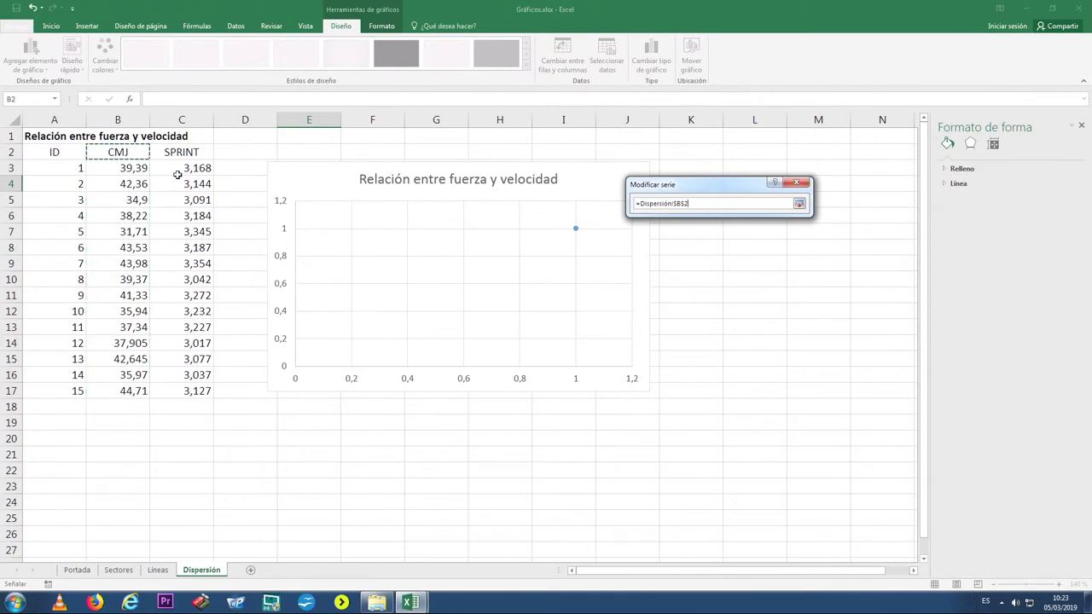
Set the series X values to Dispersión!$B$3:$B$17 and Y values to Dispersión!$C$3:$C$17
left_click_drag(139, 165, 127, 404)
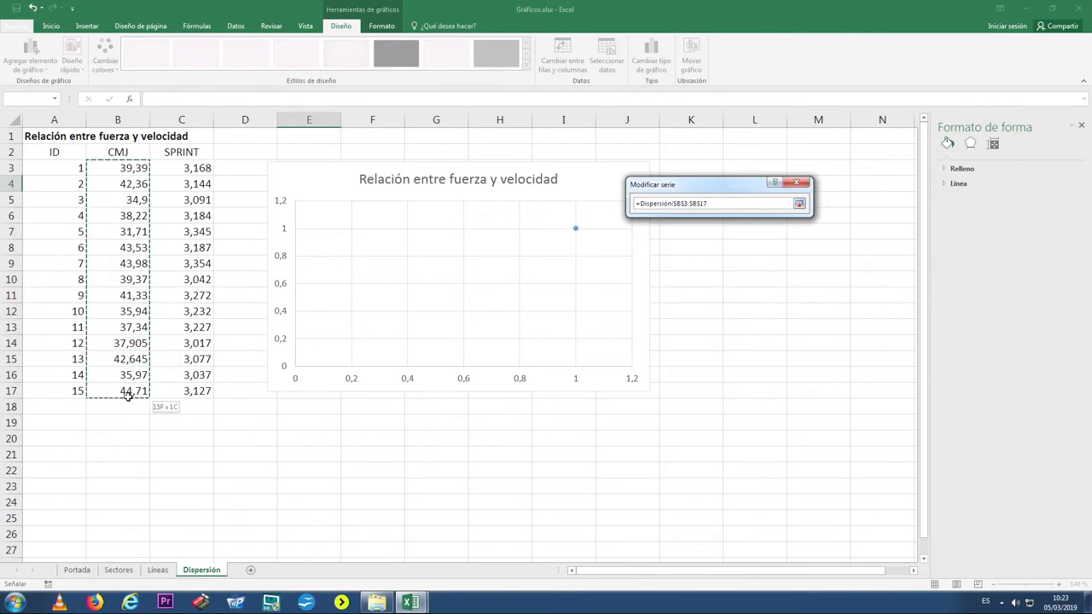
left_click_drag(128, 404, 128, 391)
left_click(800, 204)
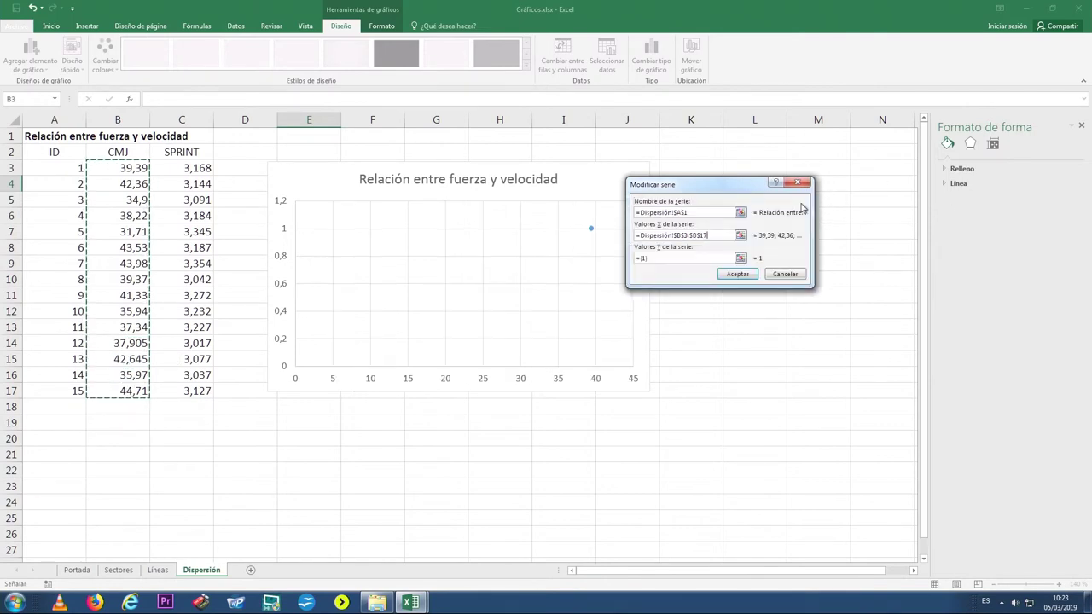
left_click(741, 258)
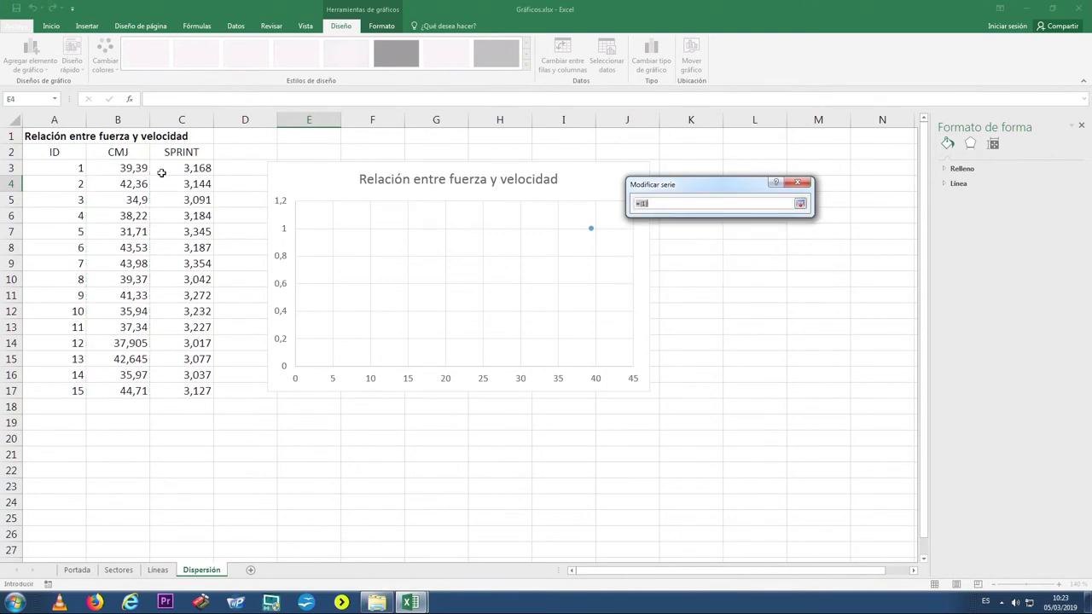
left_click_drag(176, 169, 177, 394)
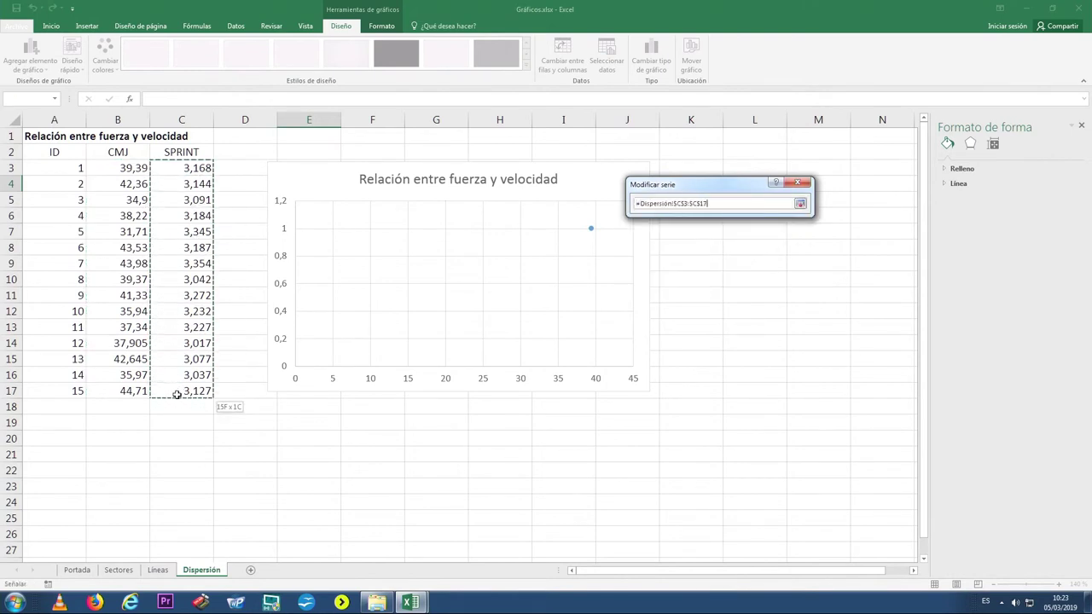
left_click(803, 205)
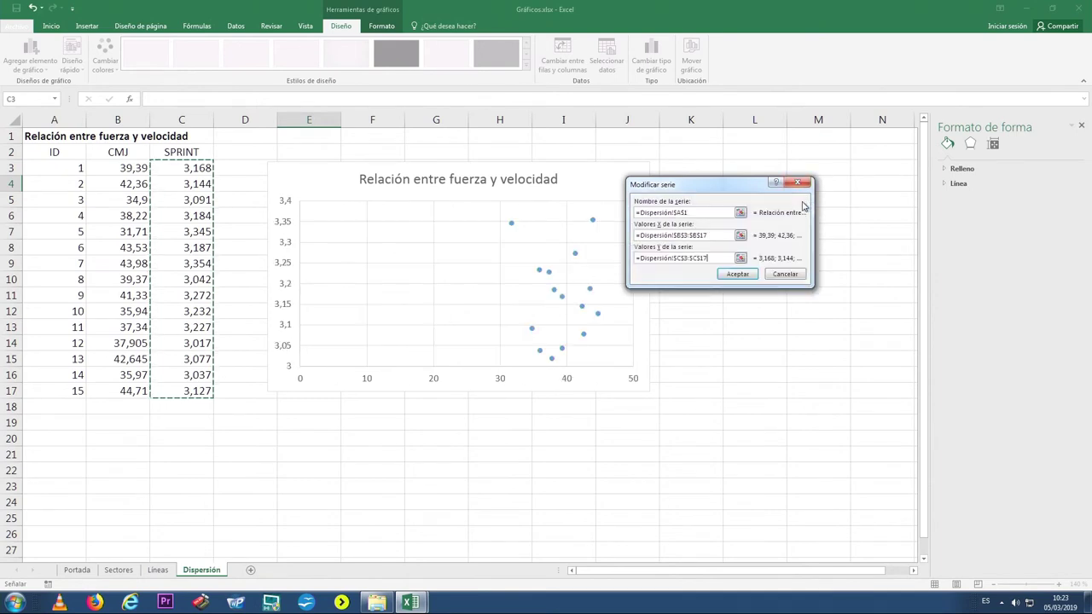
left_click(735, 277)
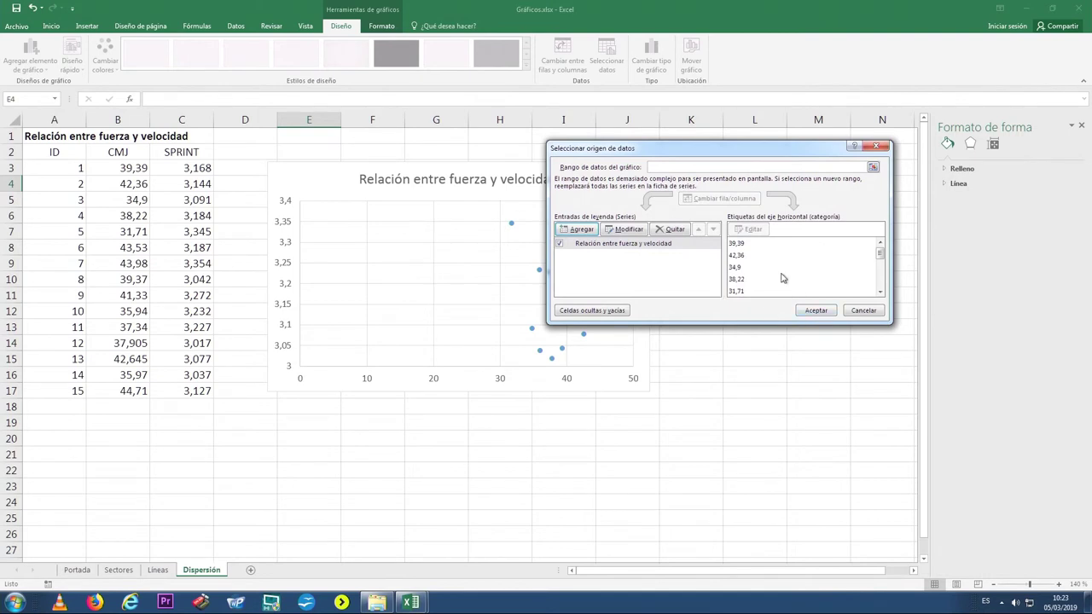
Accept the Seleccionar origen de datos dialog so the chart shows the 15 CMJ–SPRINT points
left_click(815, 312)
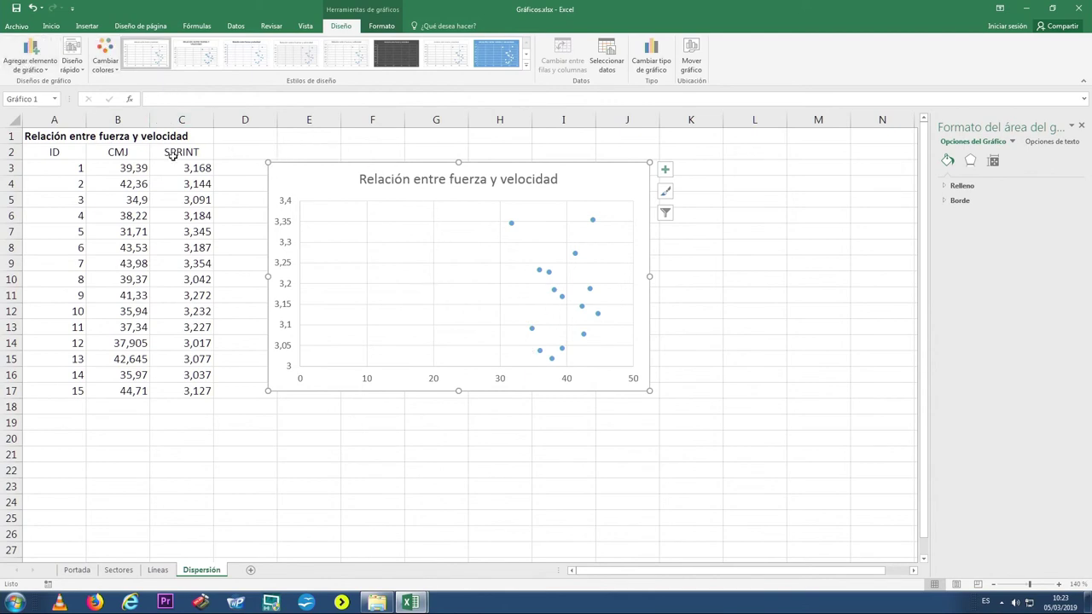
Set the horizontal axis minimum to 30 in Dar formato al eje, then deselect the chart
left_click(369, 383)
right_click(369, 381)
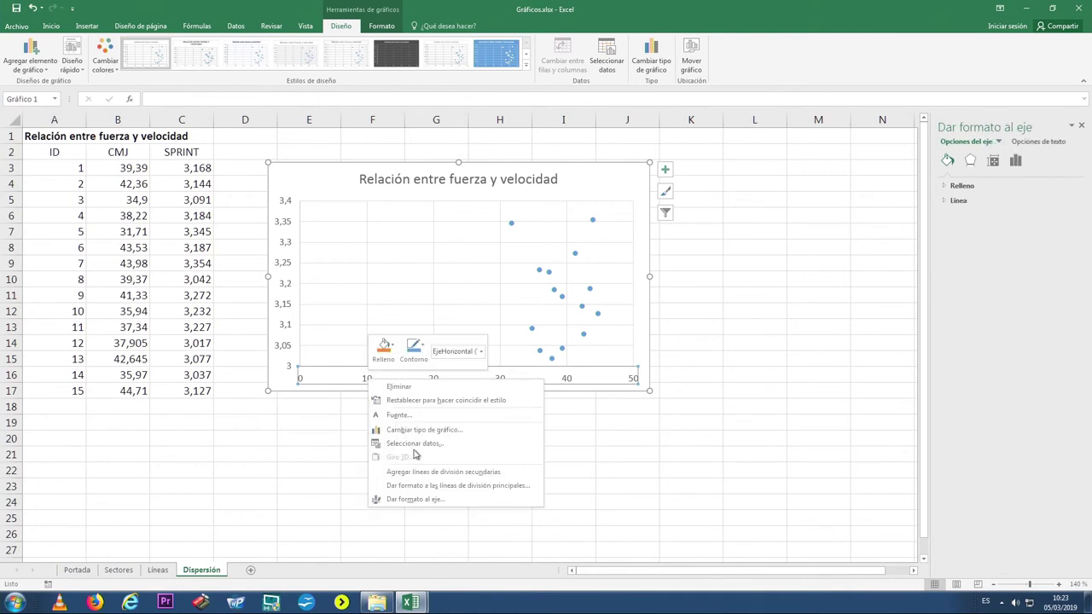
left_click(423, 499)
type("30")
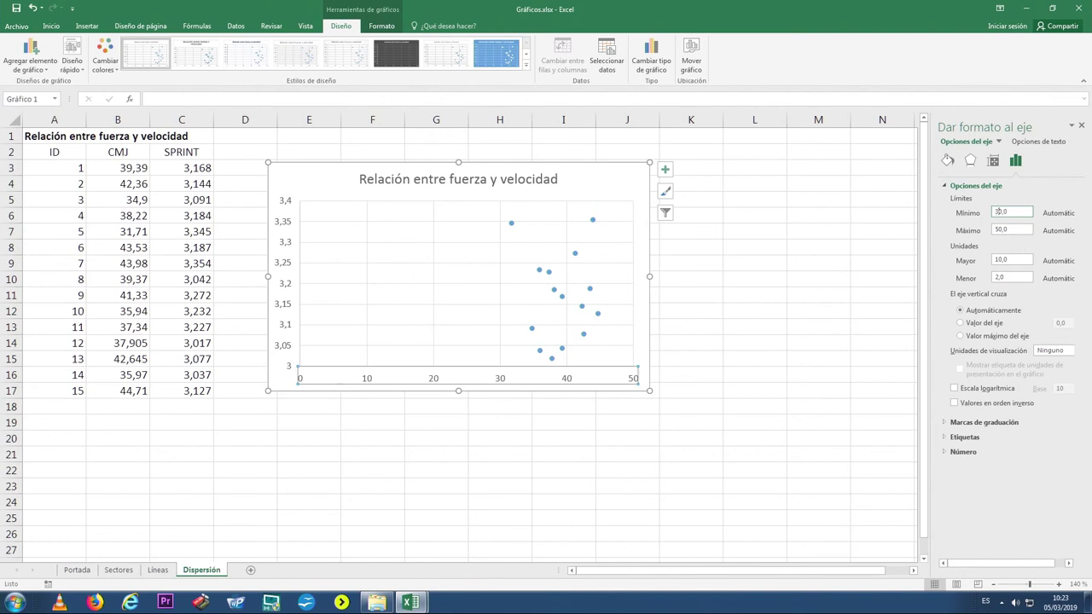
key("Return")
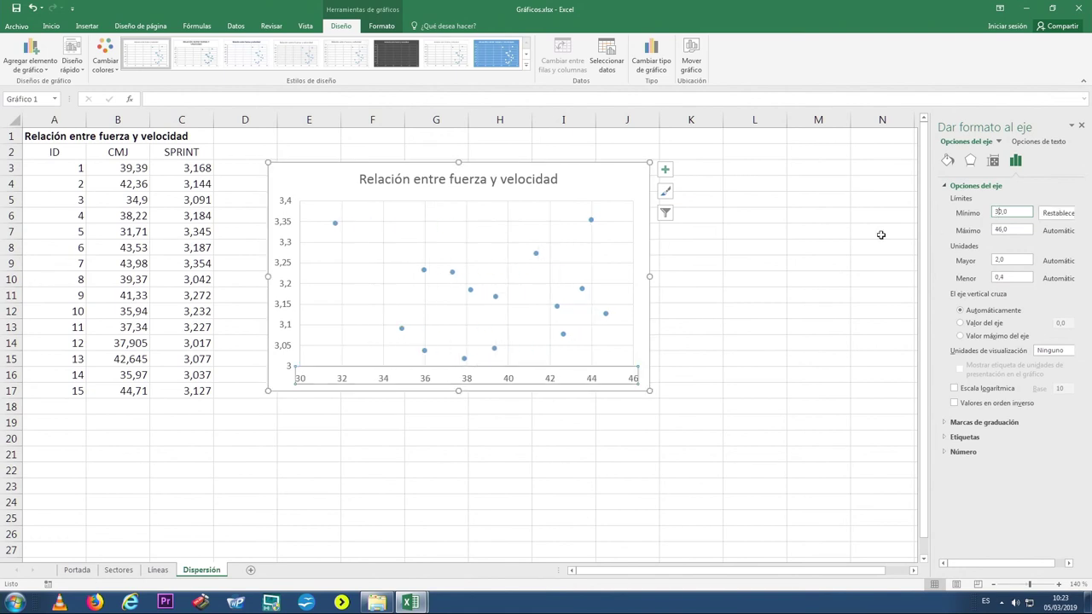
left_click(709, 315)
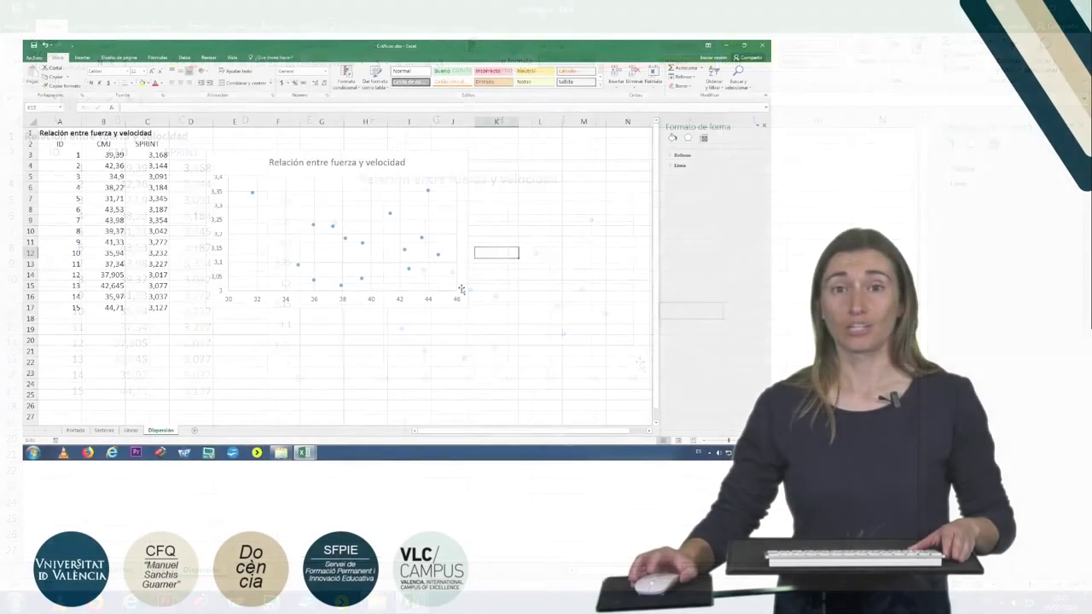